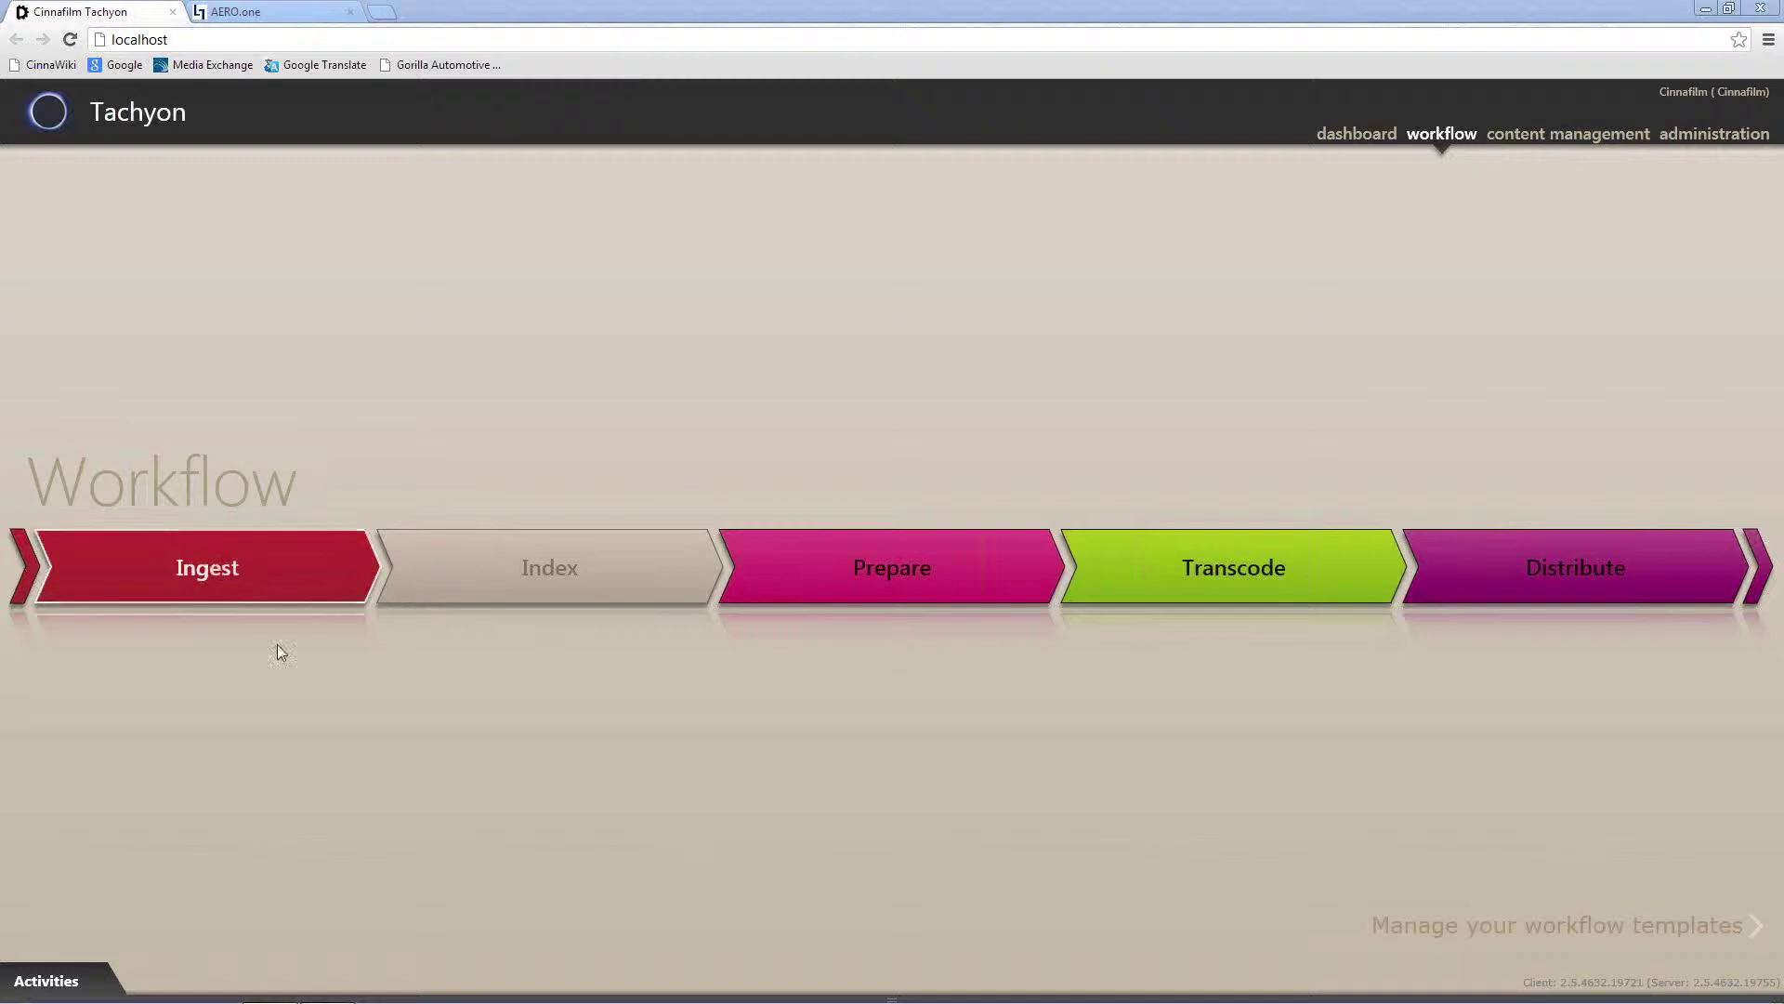
# - Open the watch folders of the Ingest stage and start mapping a new watch folder
pyautogui.click(221, 564)
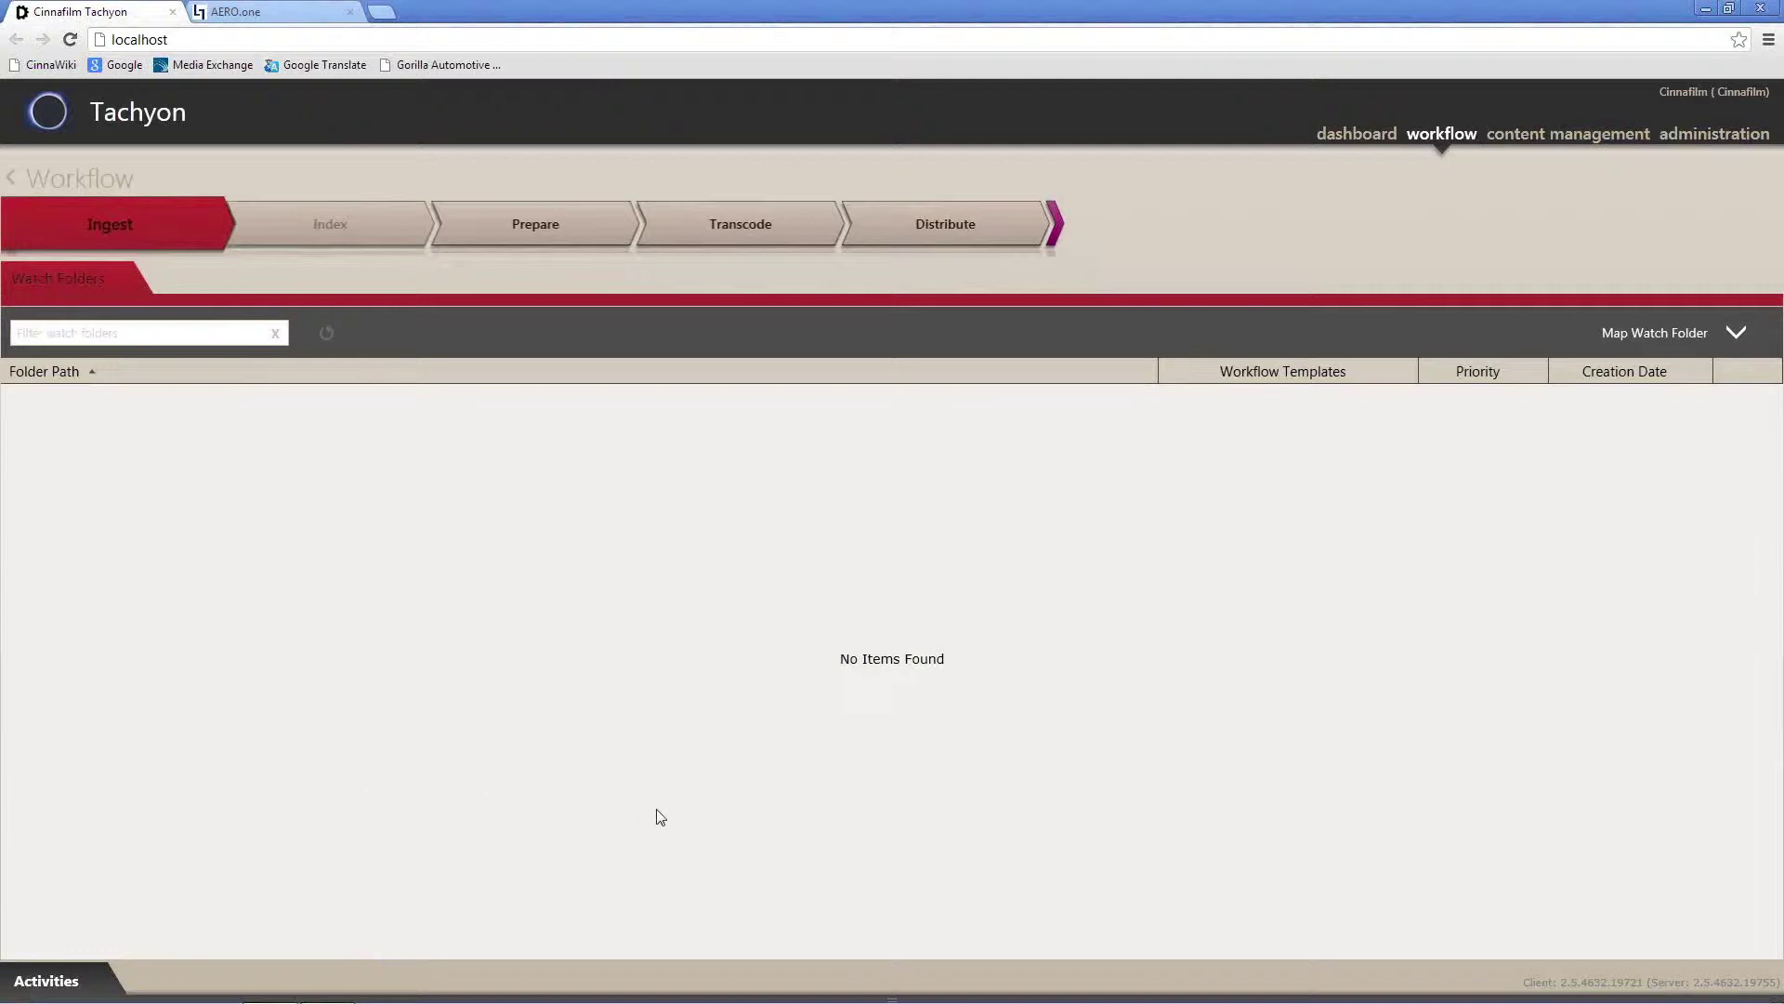
pyautogui.click(1633, 339)
pyautogui.click(59, 401)
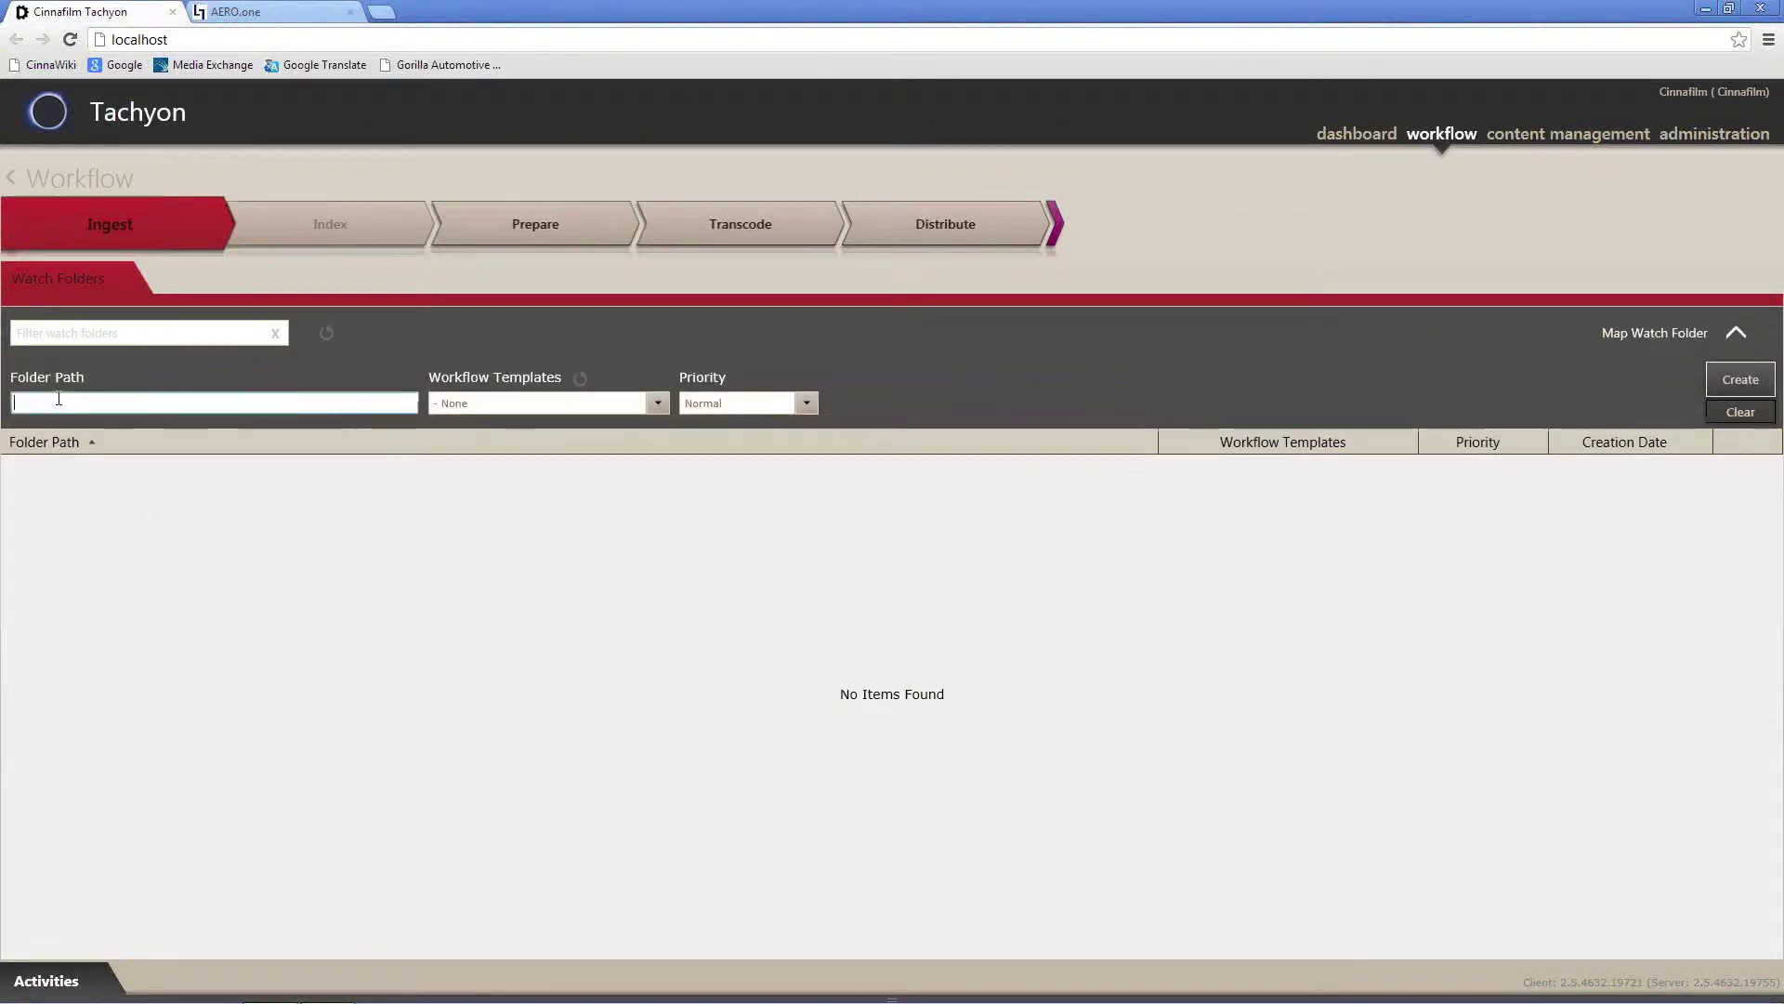
# - Switch to Windows Explorer, locate the Incoming Files folder under Storage on FrameStore (D:), and copy its path
pyautogui.moveTo(26, 993)
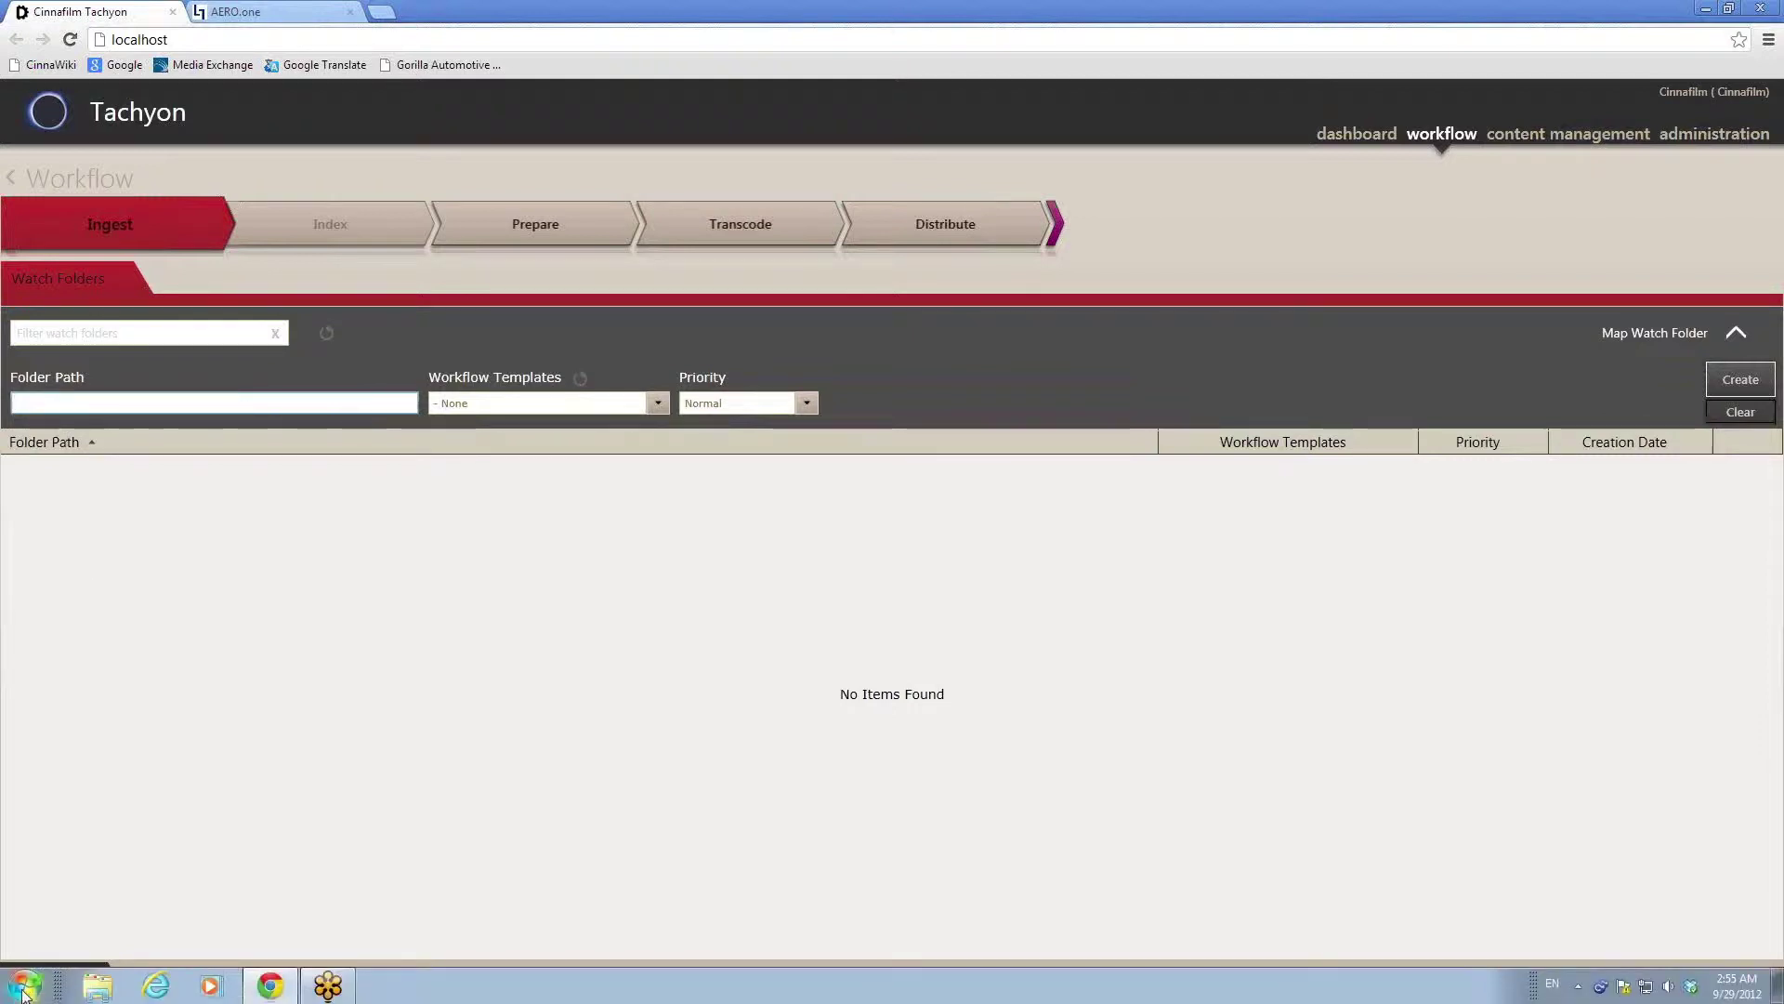
pyautogui.click(98, 985)
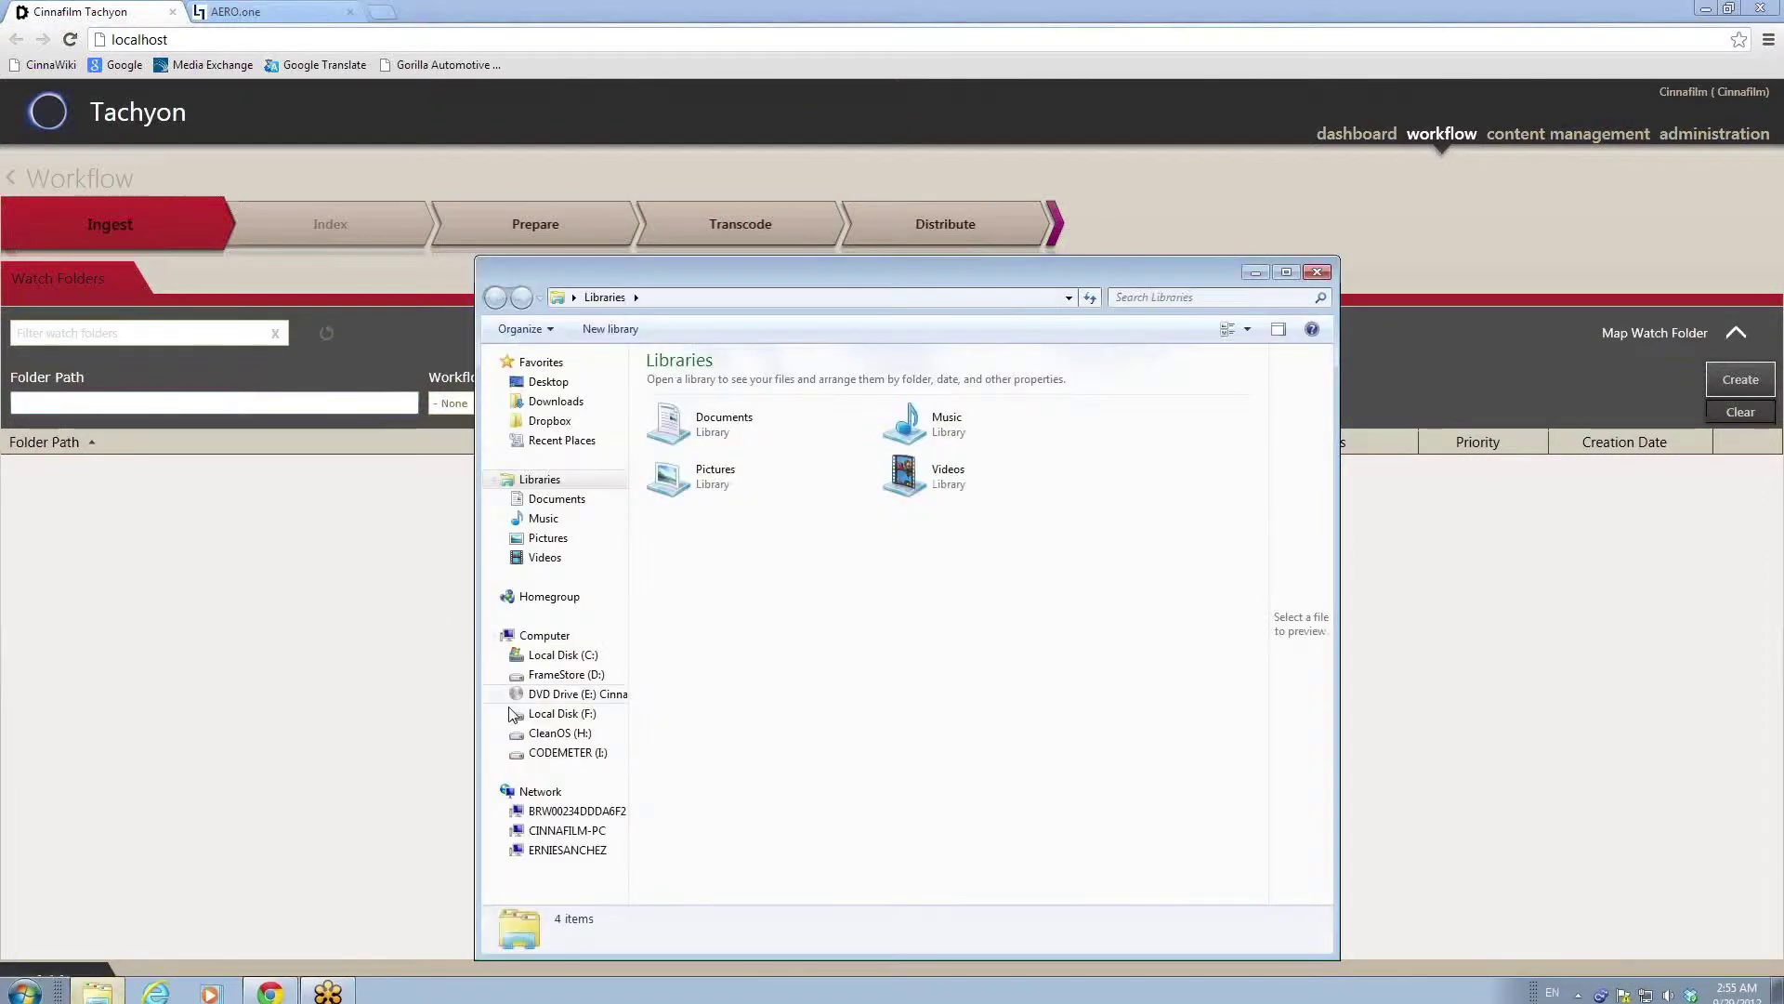
pyautogui.click(565, 675)
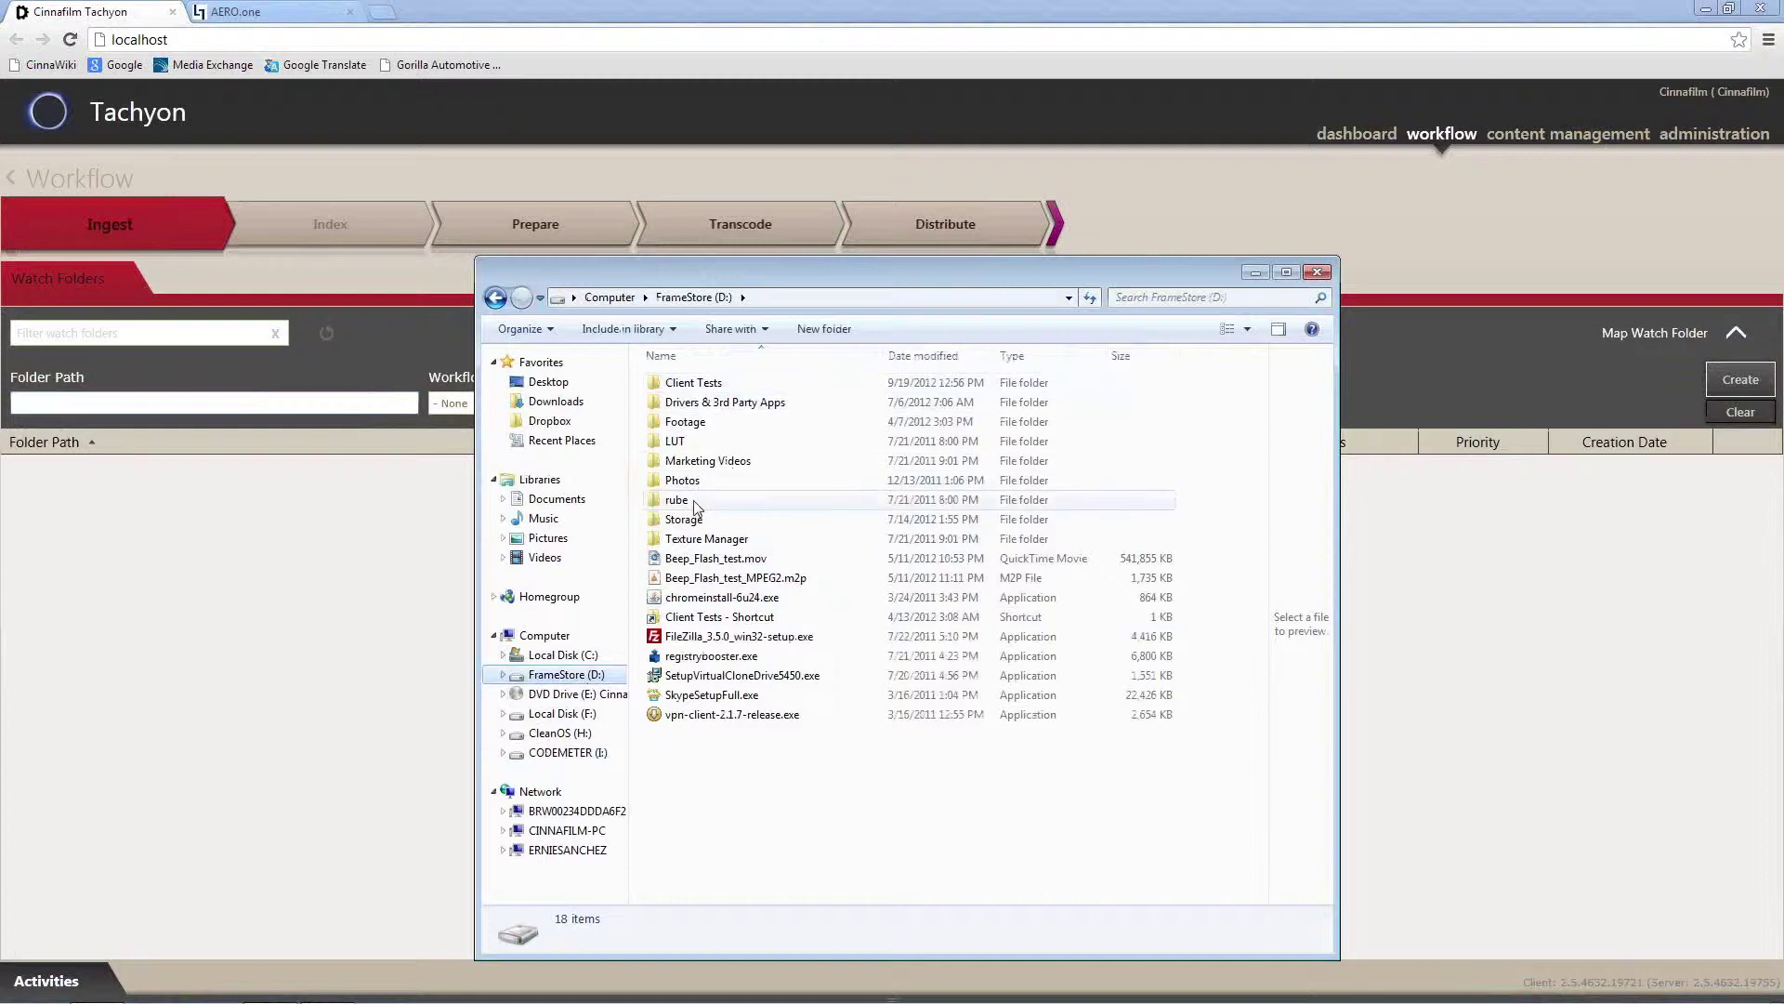
pyautogui.doubleClick(686, 520)
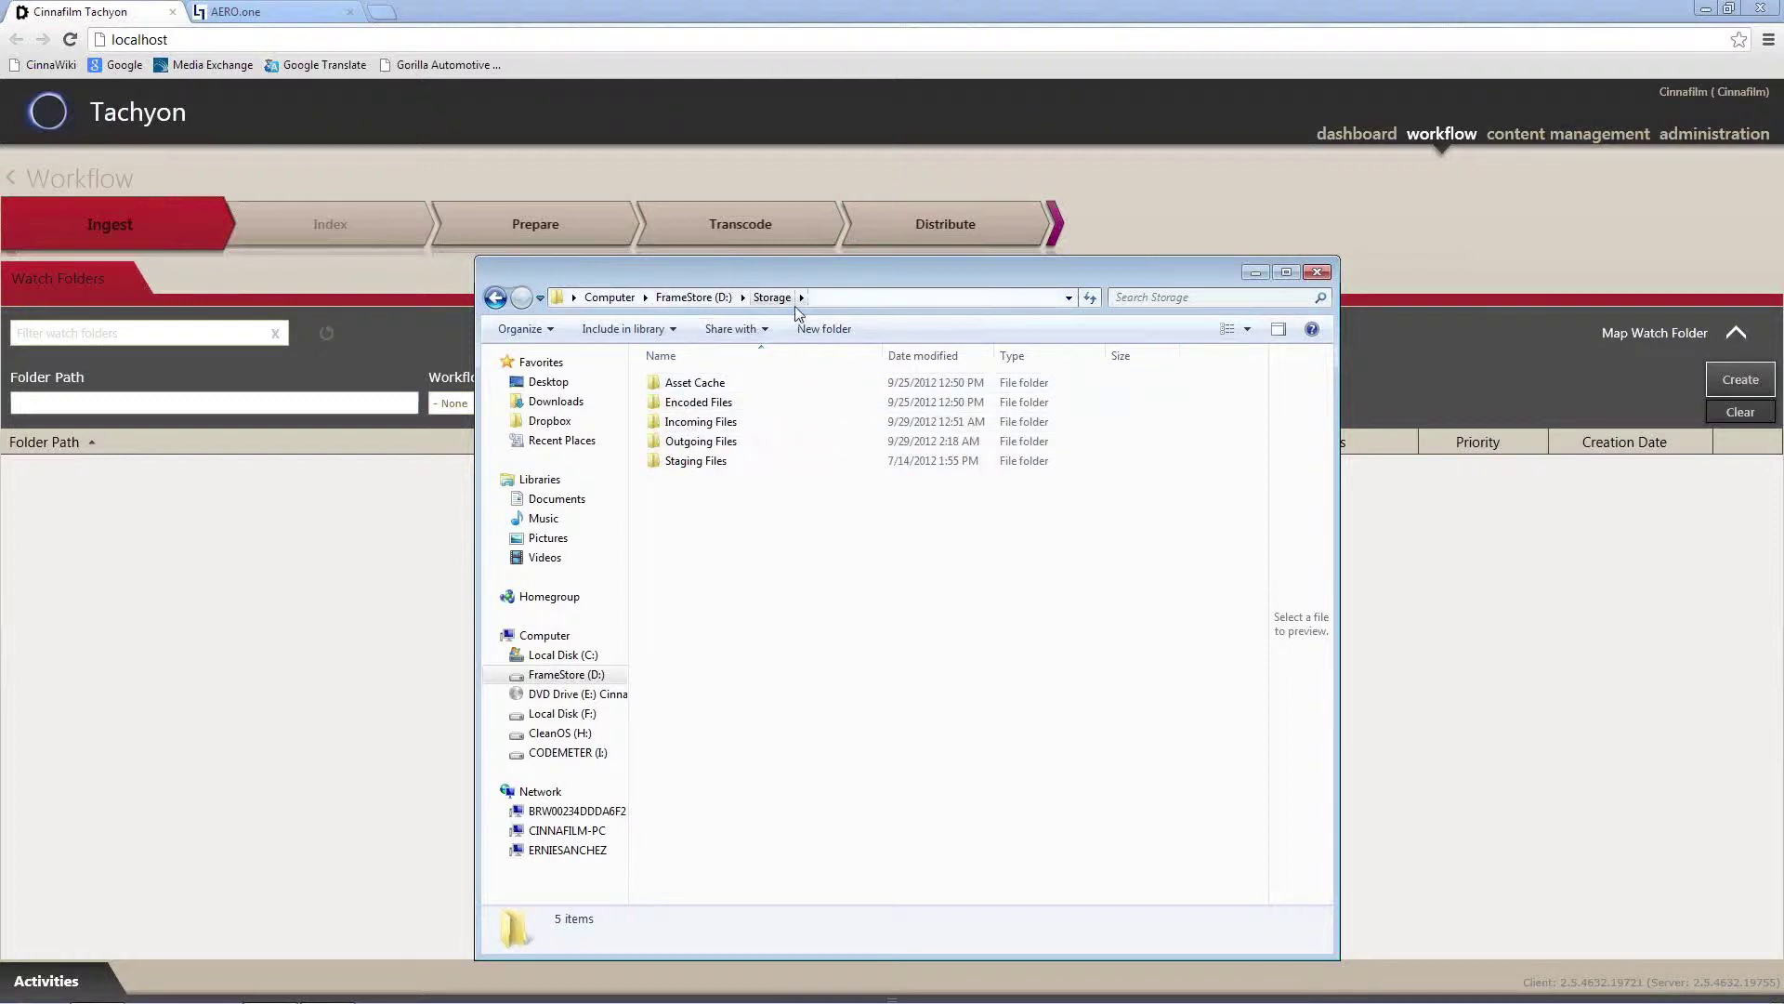
pyautogui.doubleClick(699, 424)
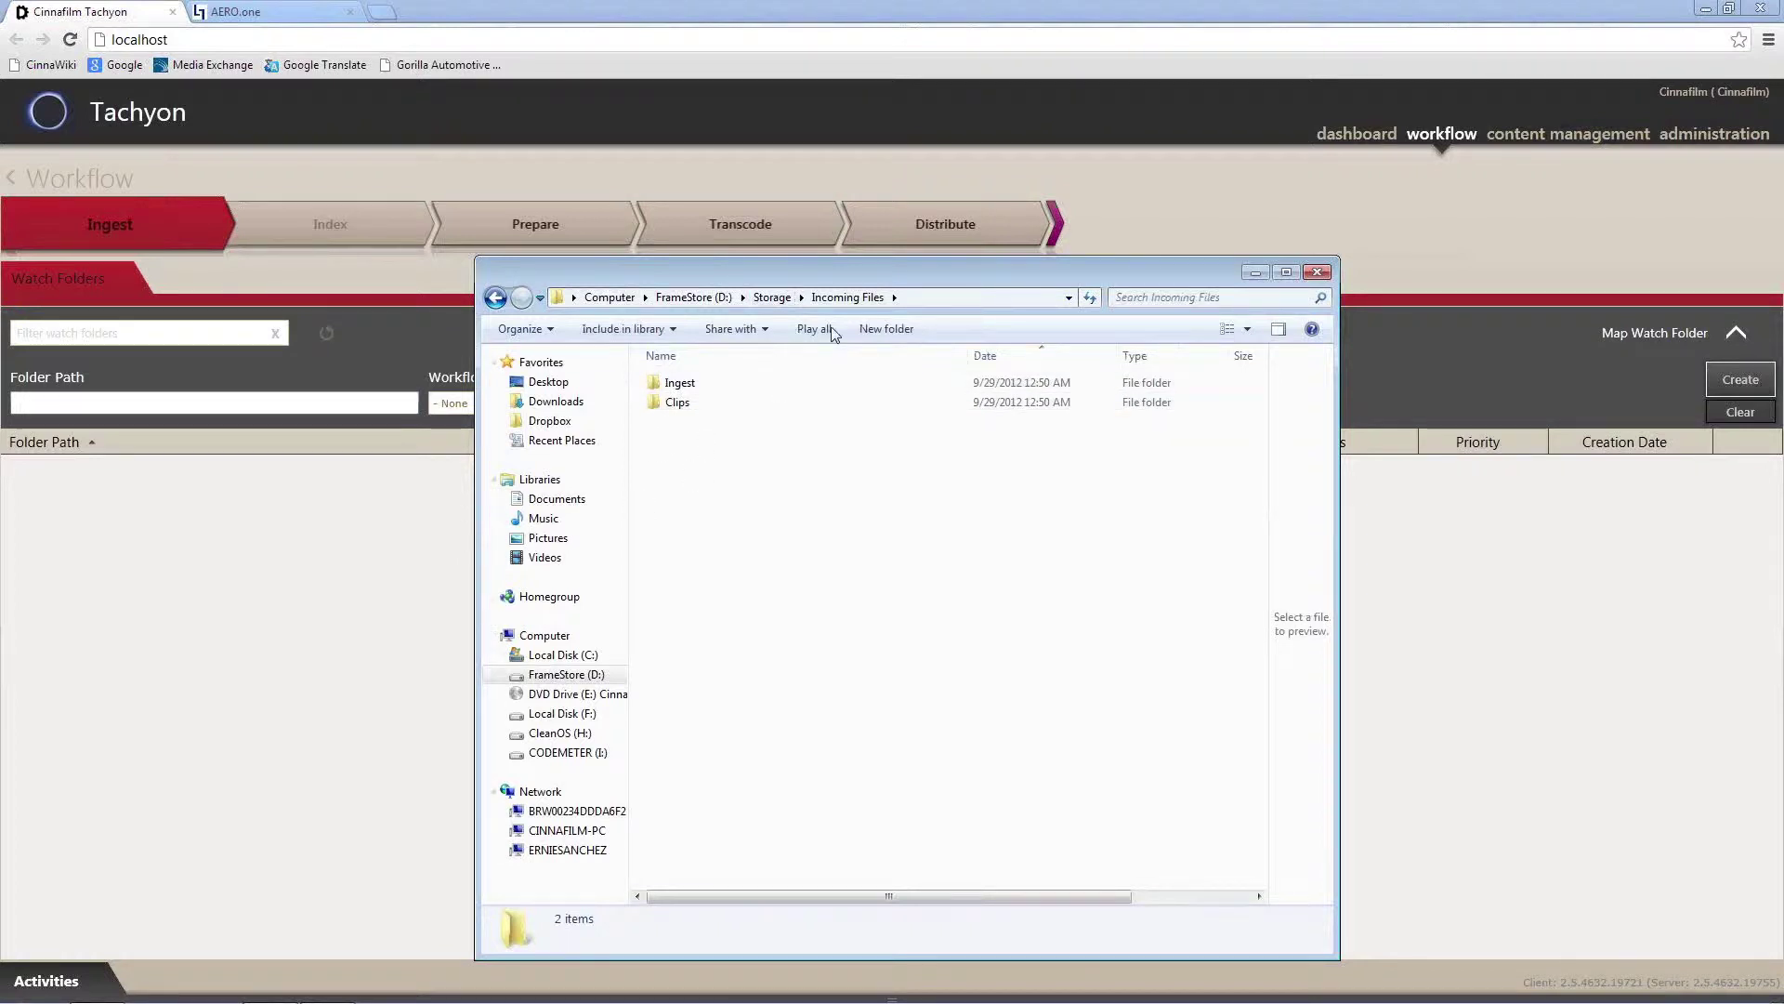
pyautogui.click(930, 297)
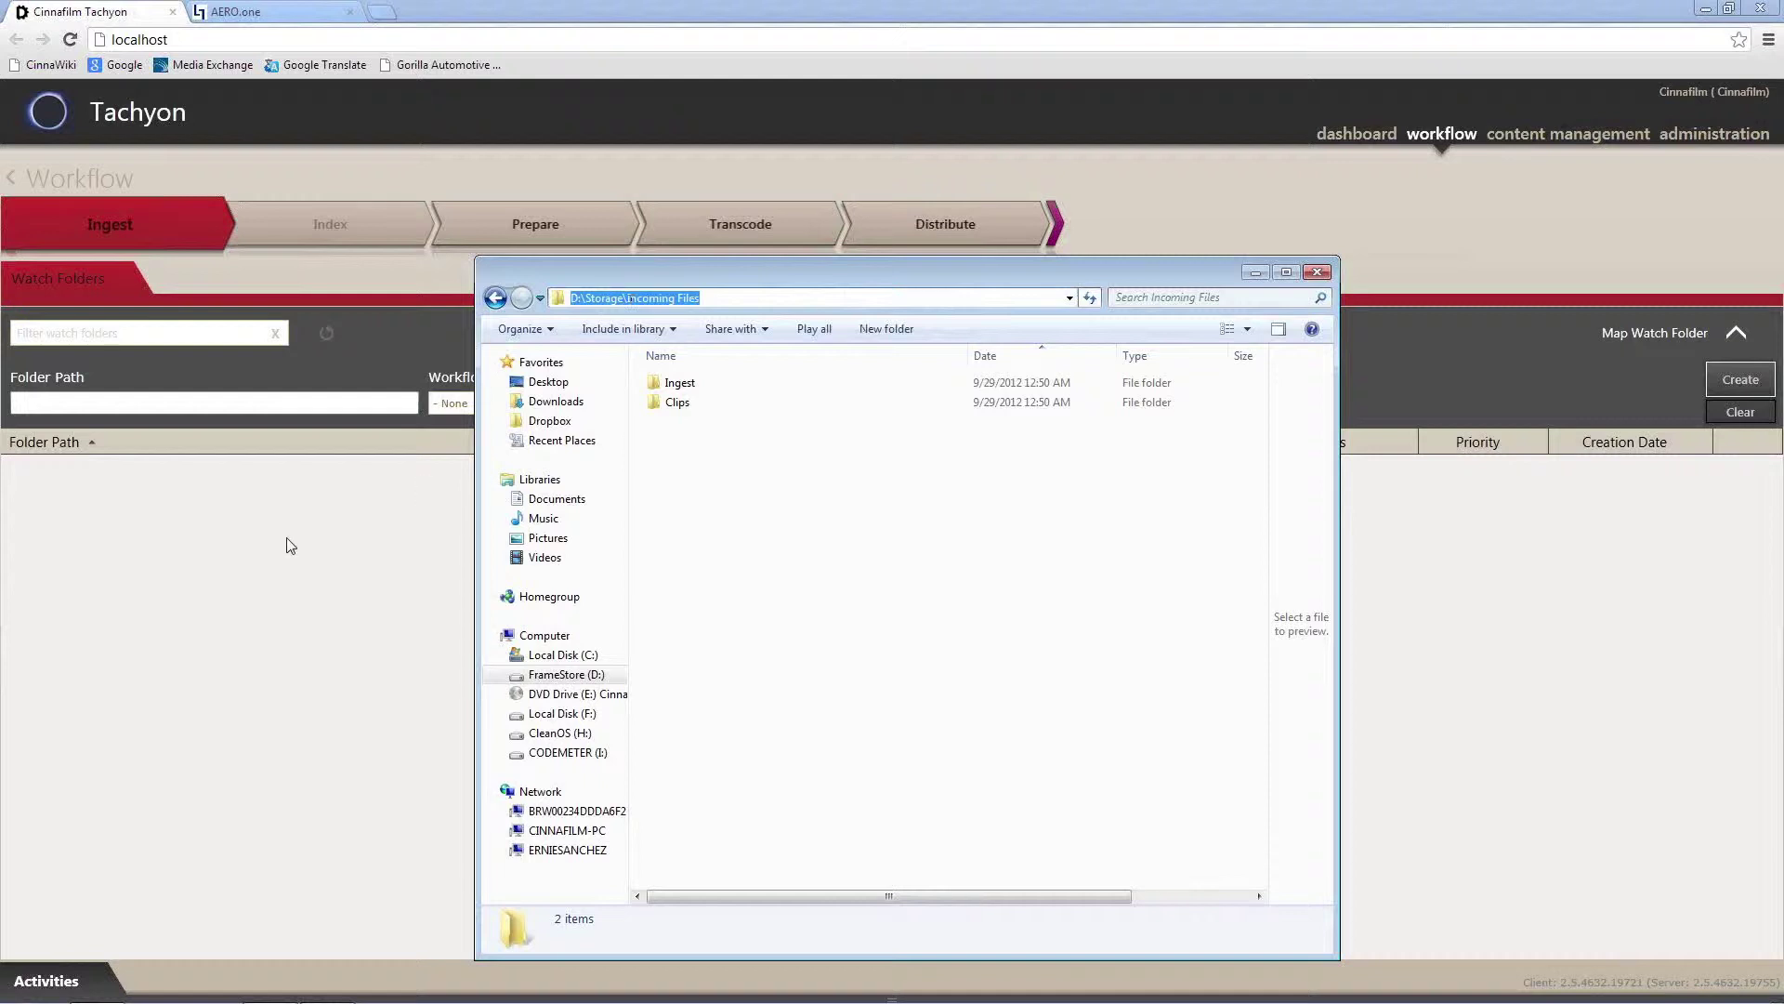
# - Set the watch folder's path in Tachyon to D:\Storage\Incoming Files\TEST
pyautogui.click(232, 502)
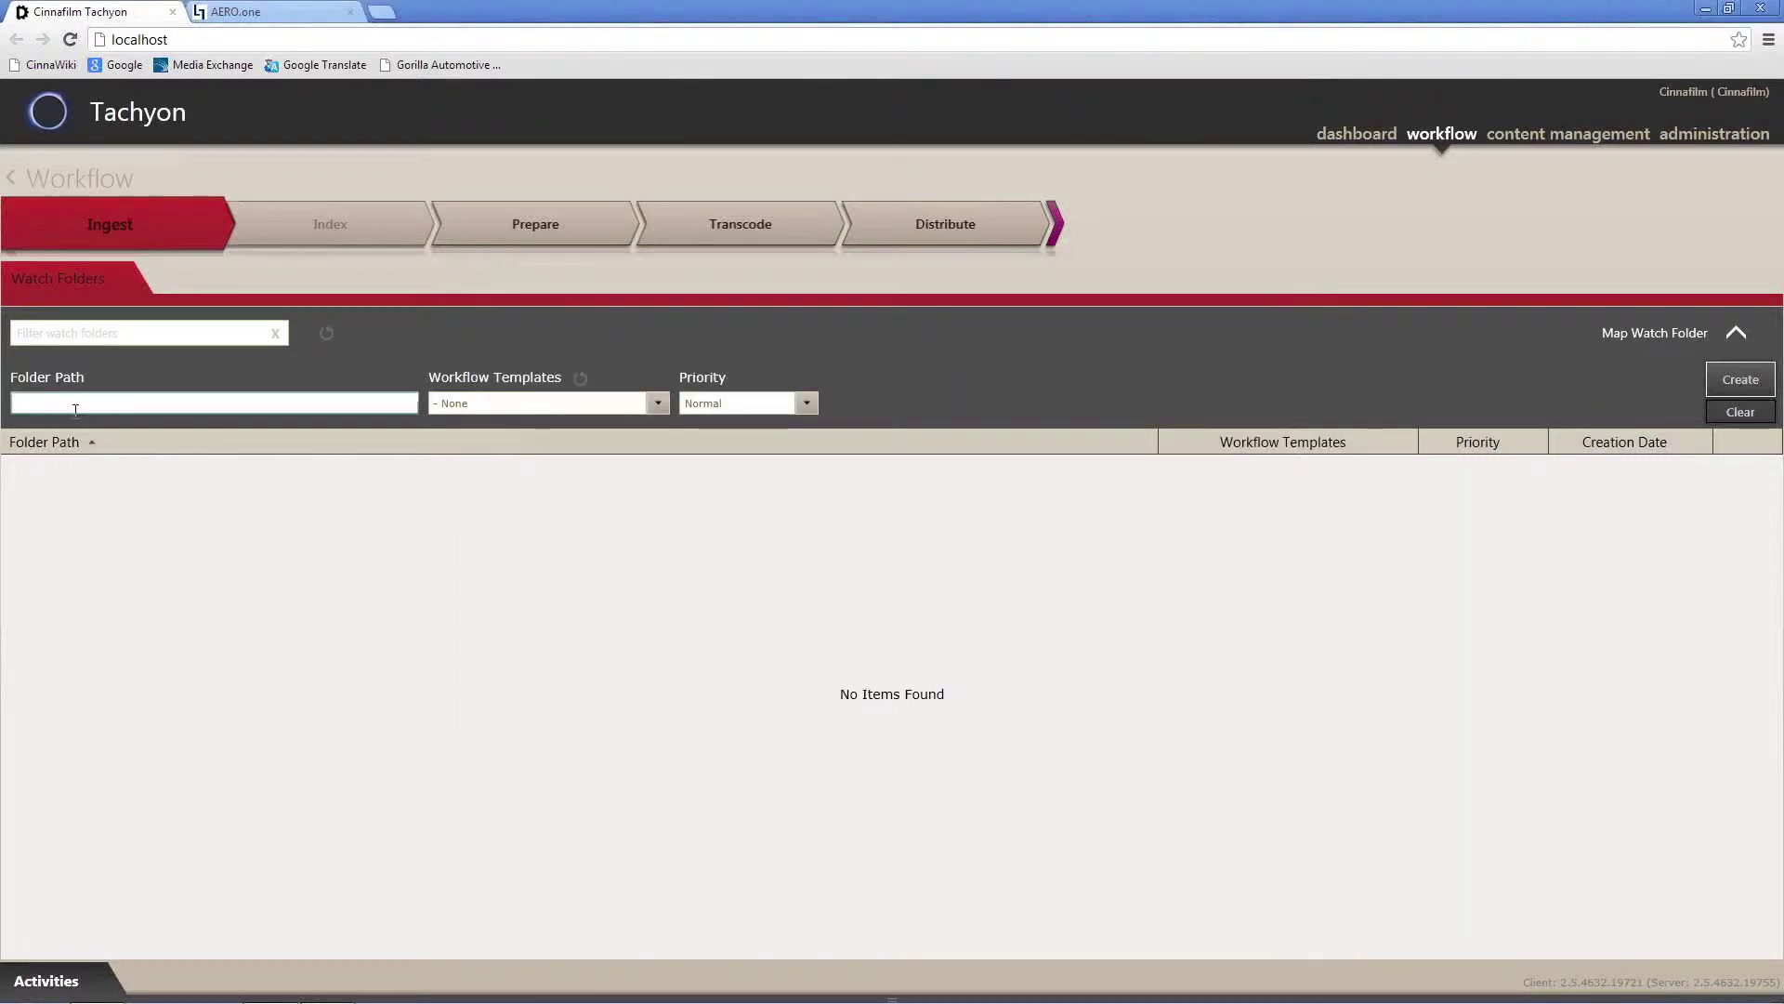
pyautogui.write('D:\\Storage\\Incoming Files\\')
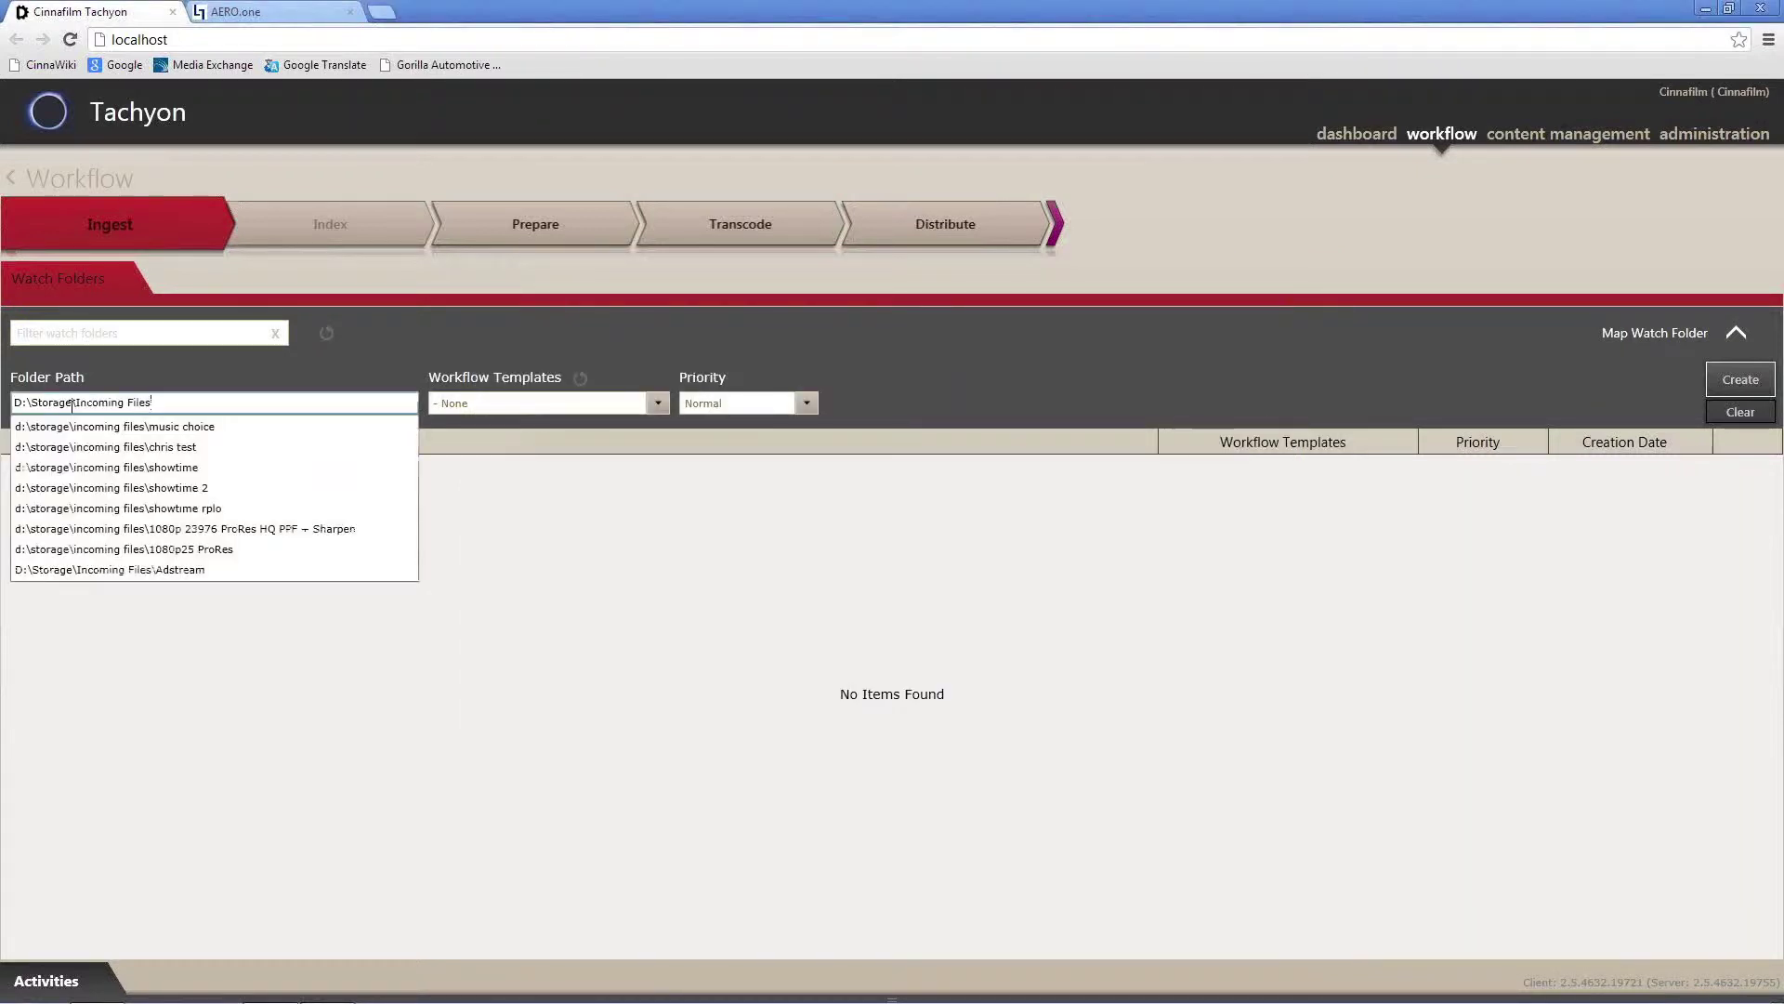
pyautogui.write('t')
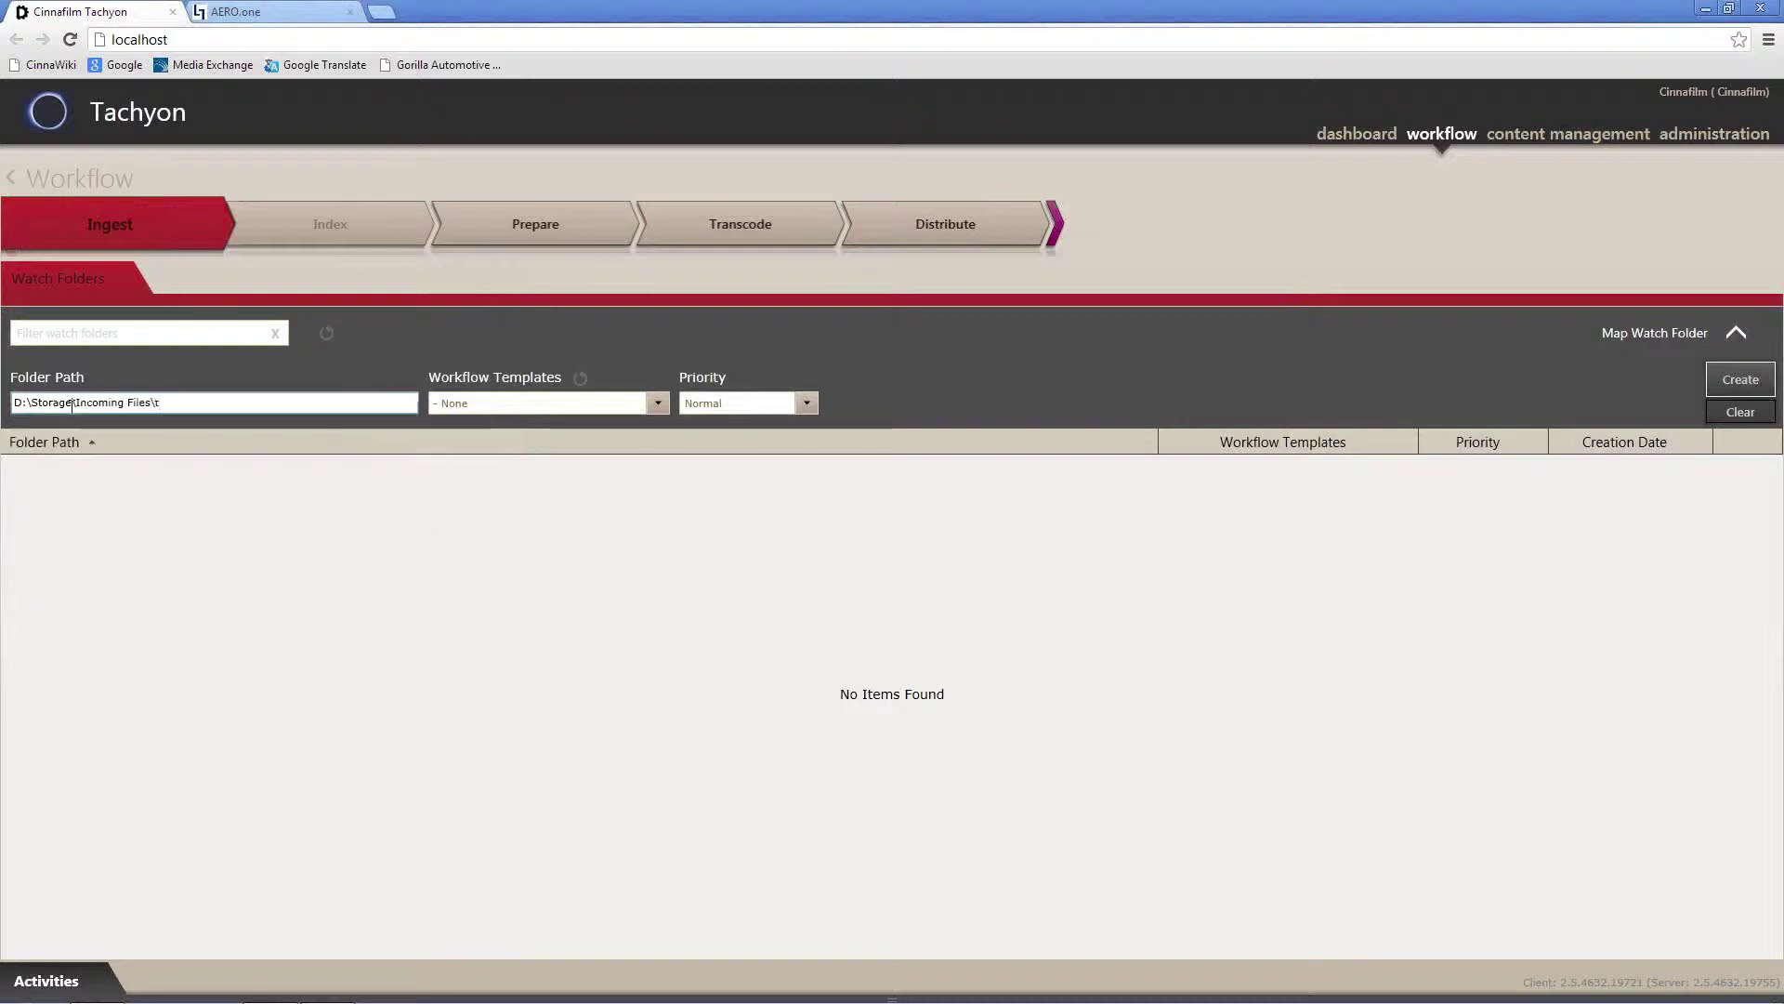
pyautogui.press('BackSpace')
pyautogui.write('TES')
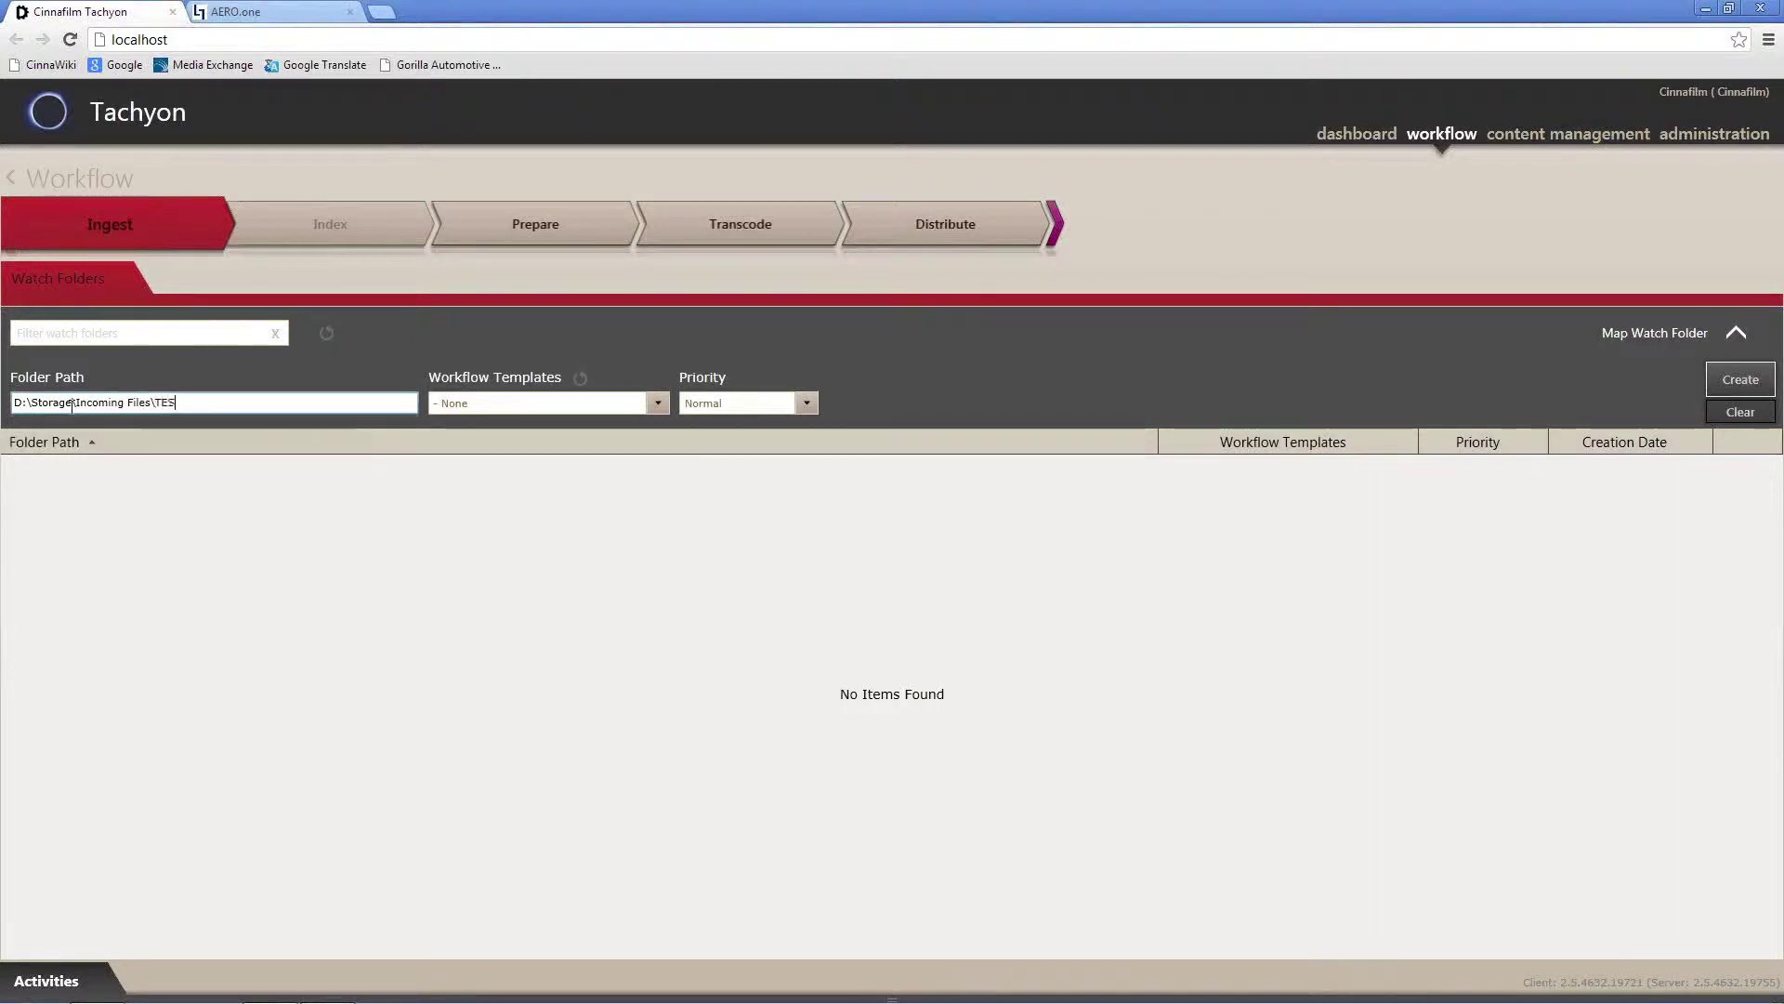
pyautogui.write('T 1080p')
pyautogui.press('BackSpace')
pyautogui.press('BackSpace')
pyautogui.press('BackSpace')
pyautogui.press('BackSpace')
pyautogui.press('BackSpace')
pyautogui.press('BackSpace')
# - Select all workflow templates for the TEST watch folder and create it with Normal priority
pyautogui.click(658, 406)
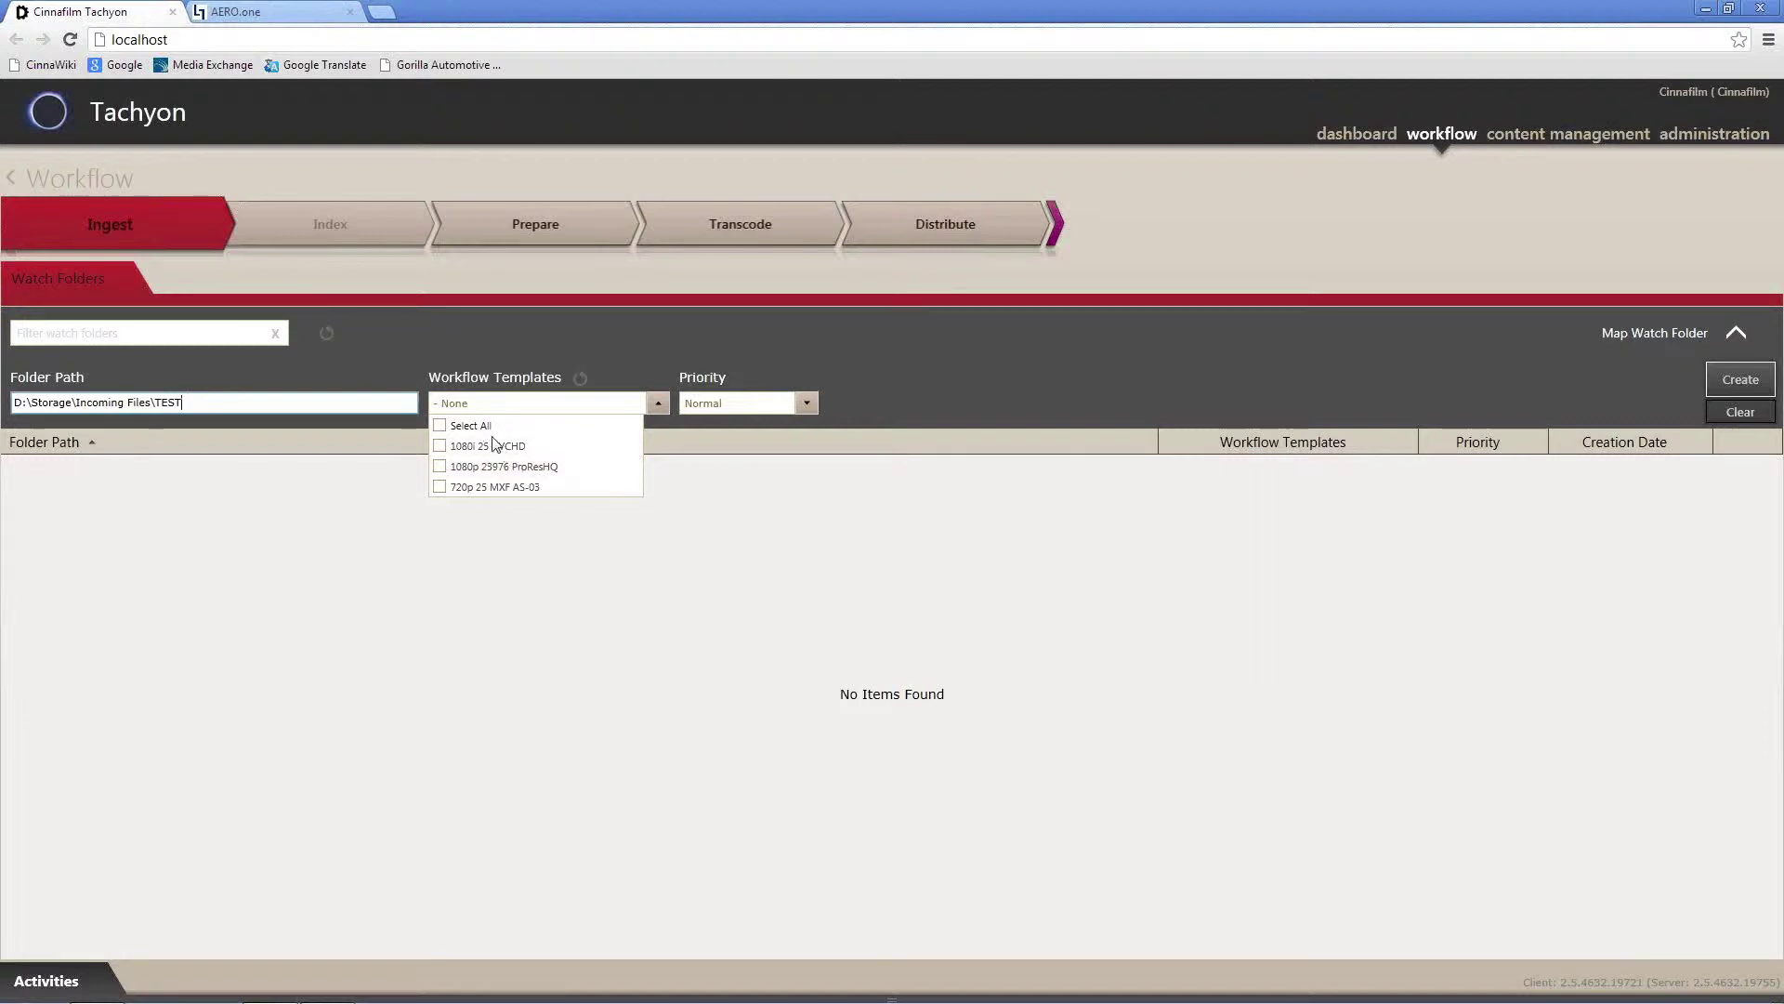
pyautogui.click(439, 425)
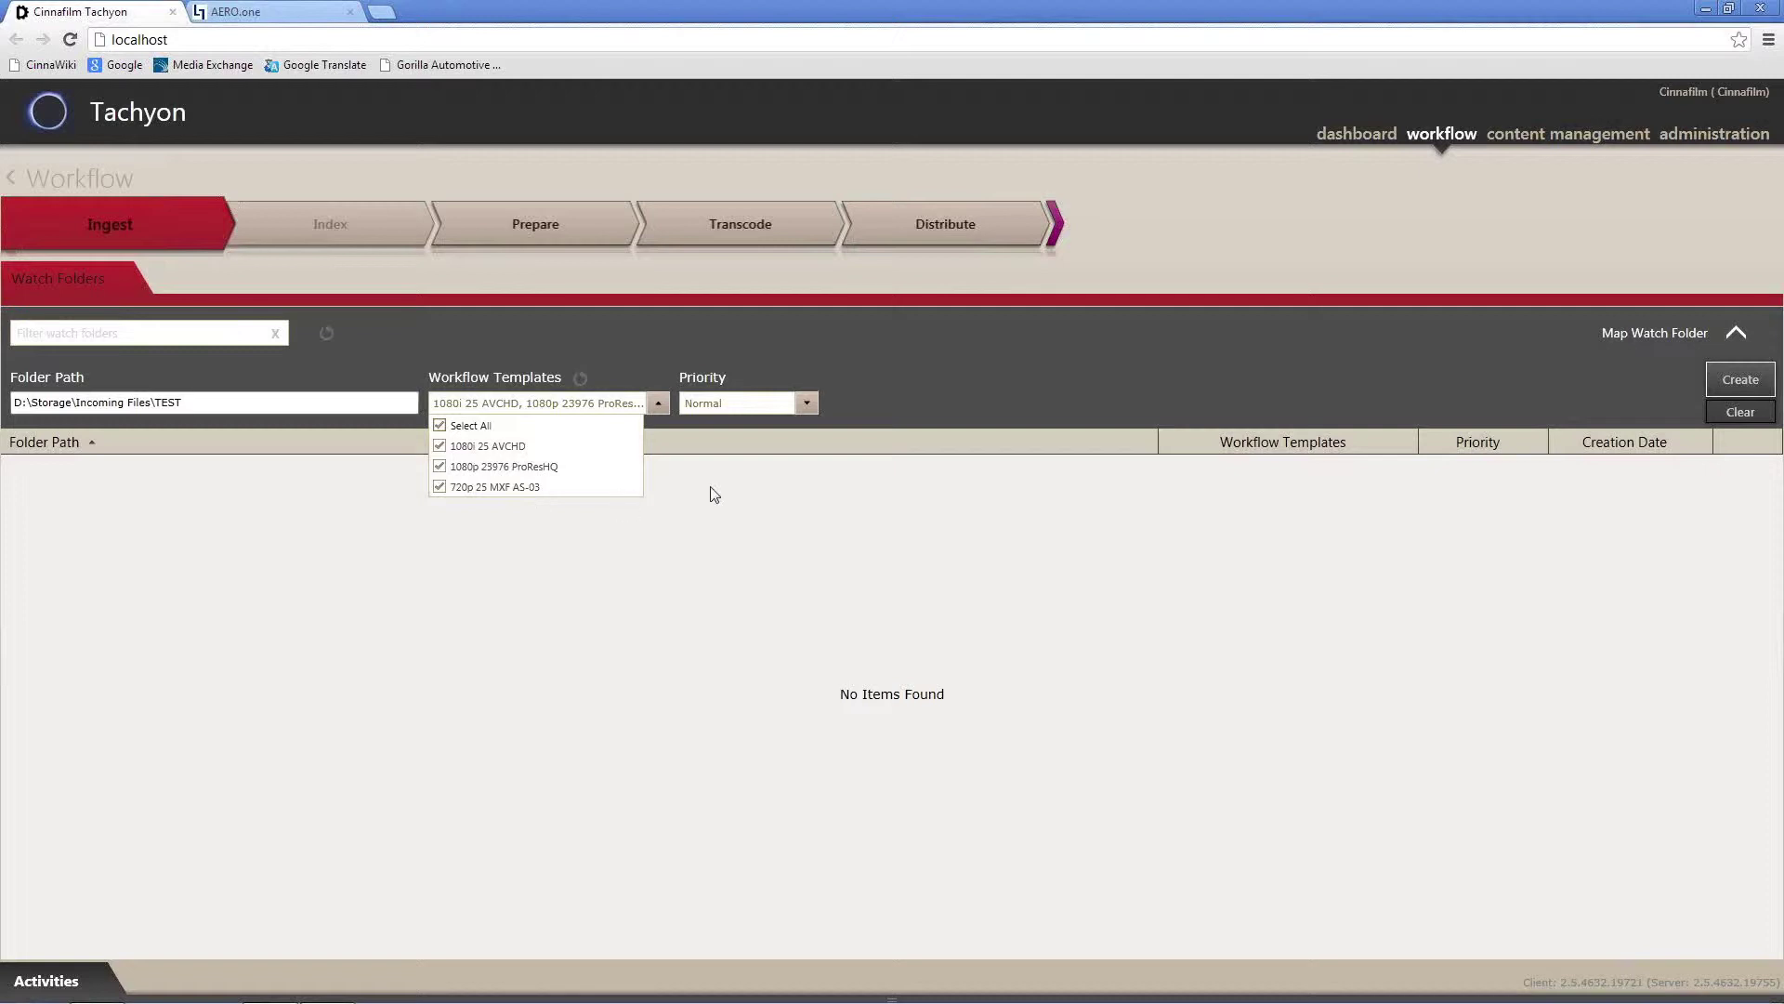
pyautogui.click(761, 388)
pyautogui.click(810, 405)
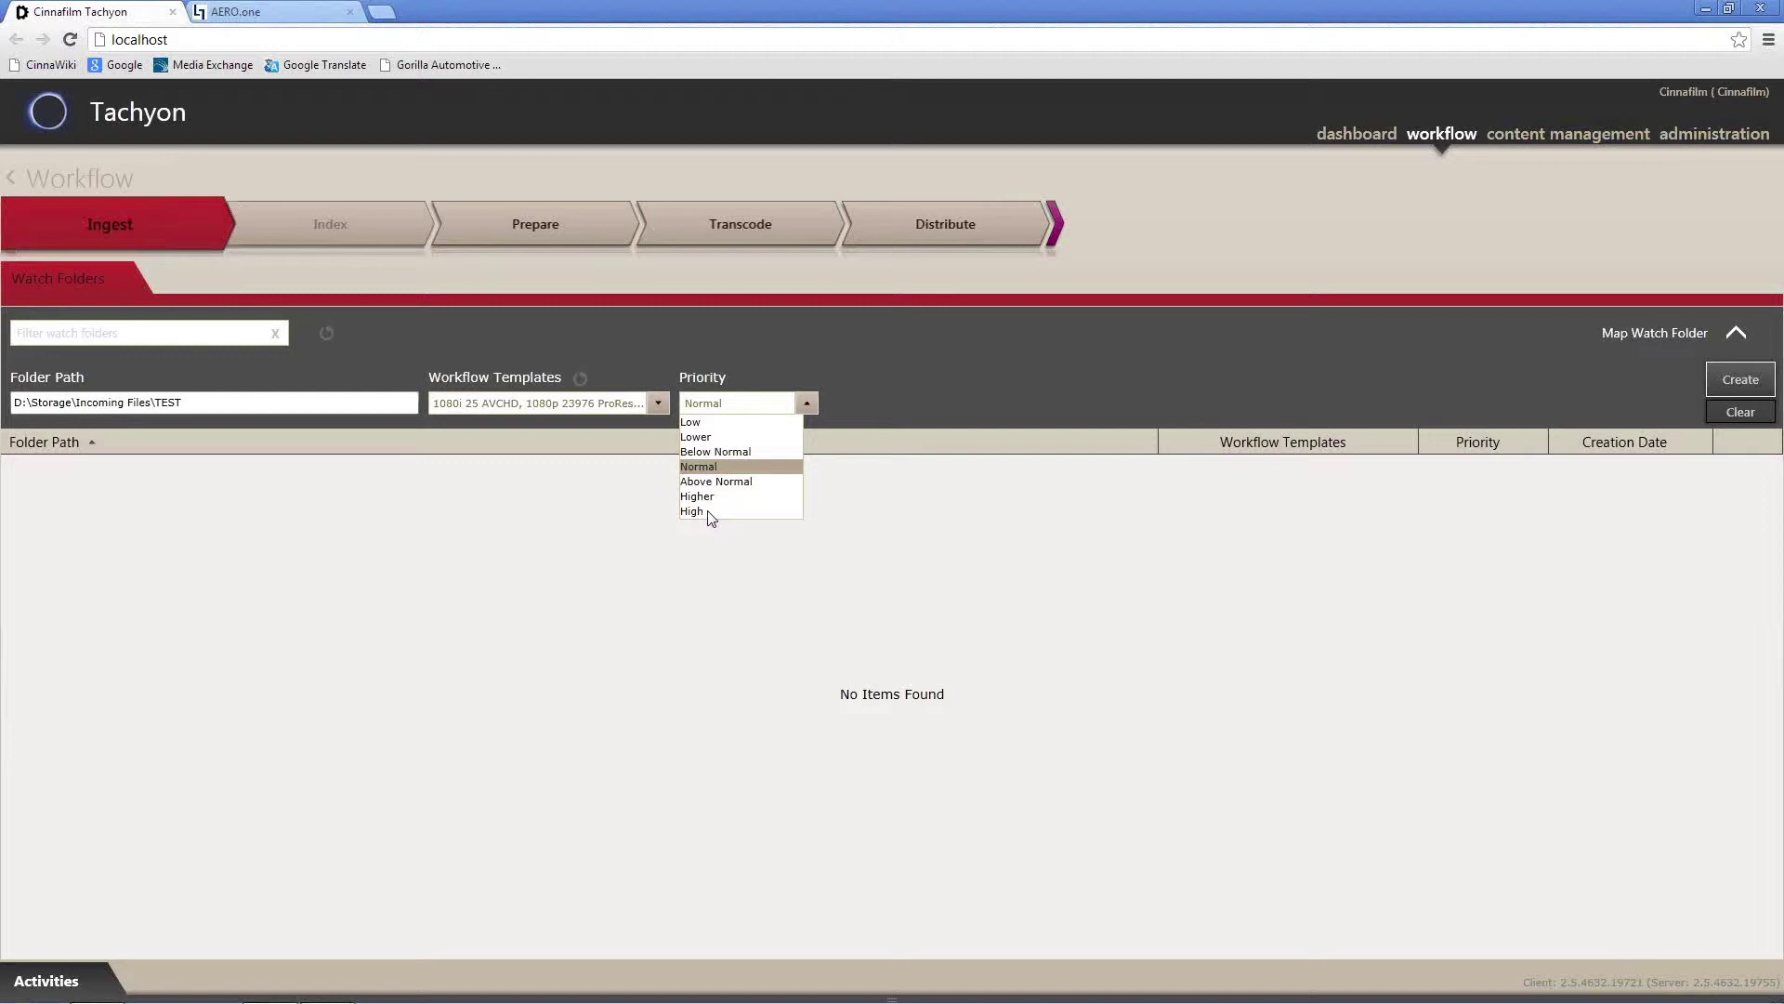
pyautogui.click(992, 433)
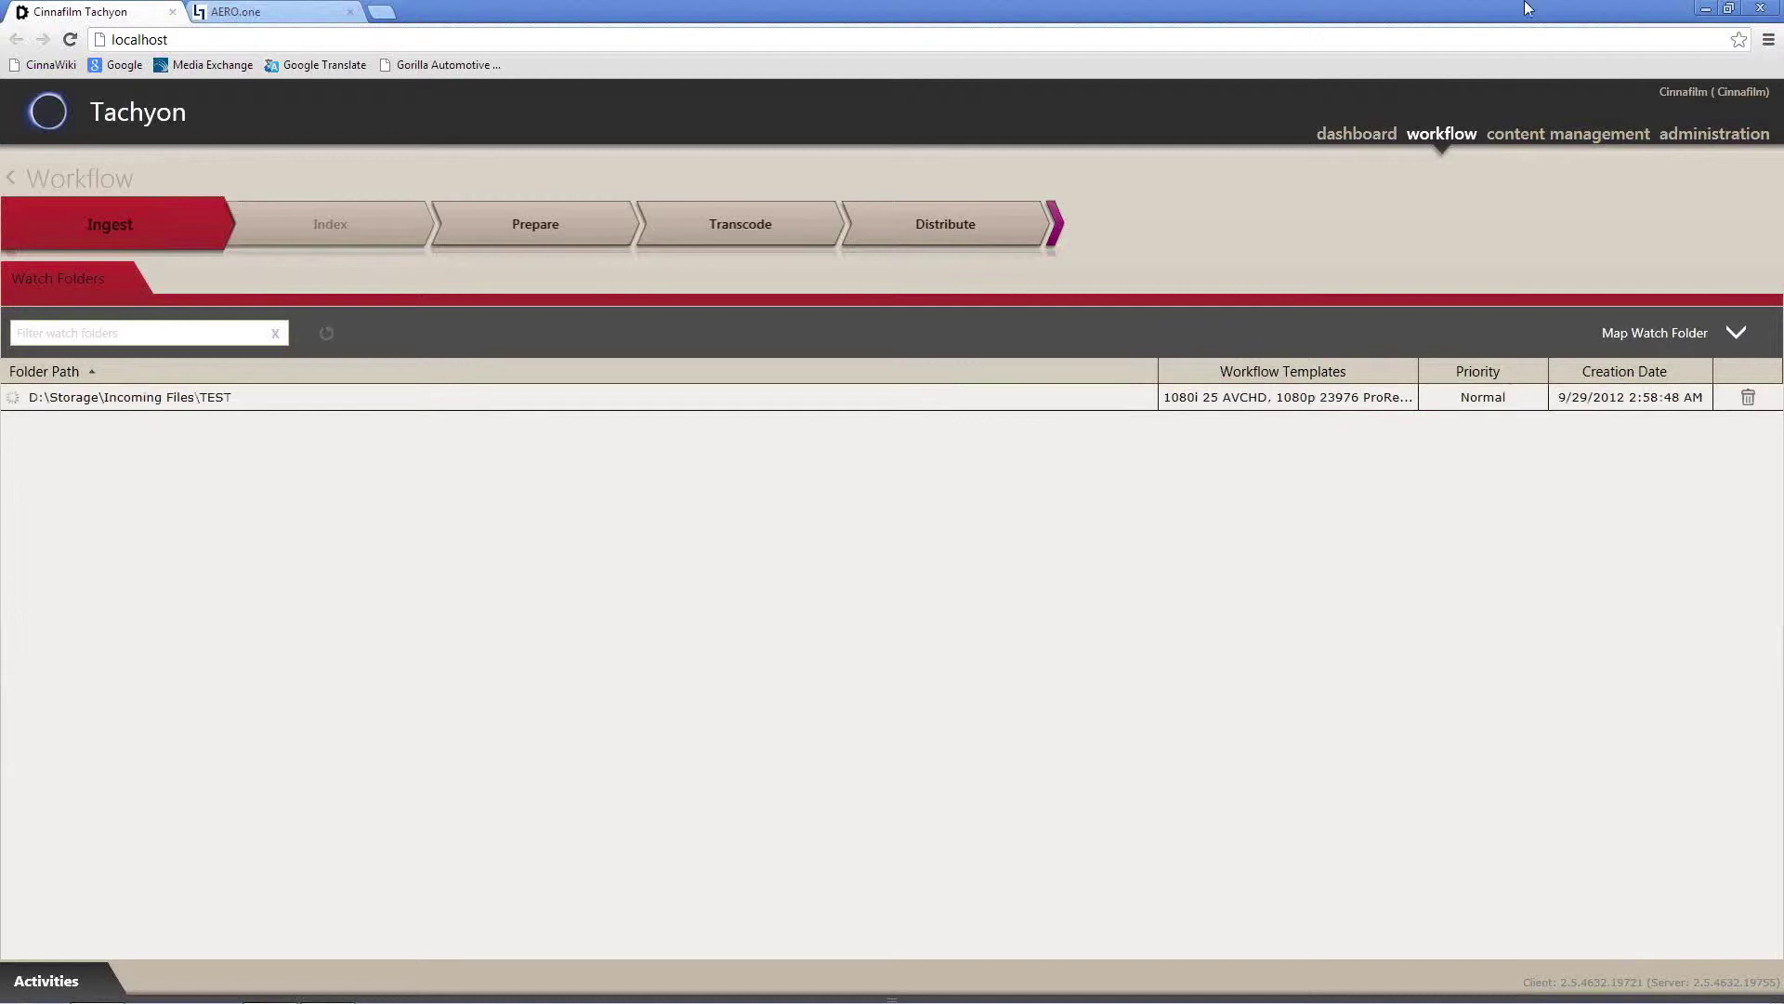
# - Switch to Windows Explorer to check the TEST folder and its path inside Incoming Files, and return to Tachyon
pyautogui.click(1706, 9)
pyautogui.doubleClick(684, 424)
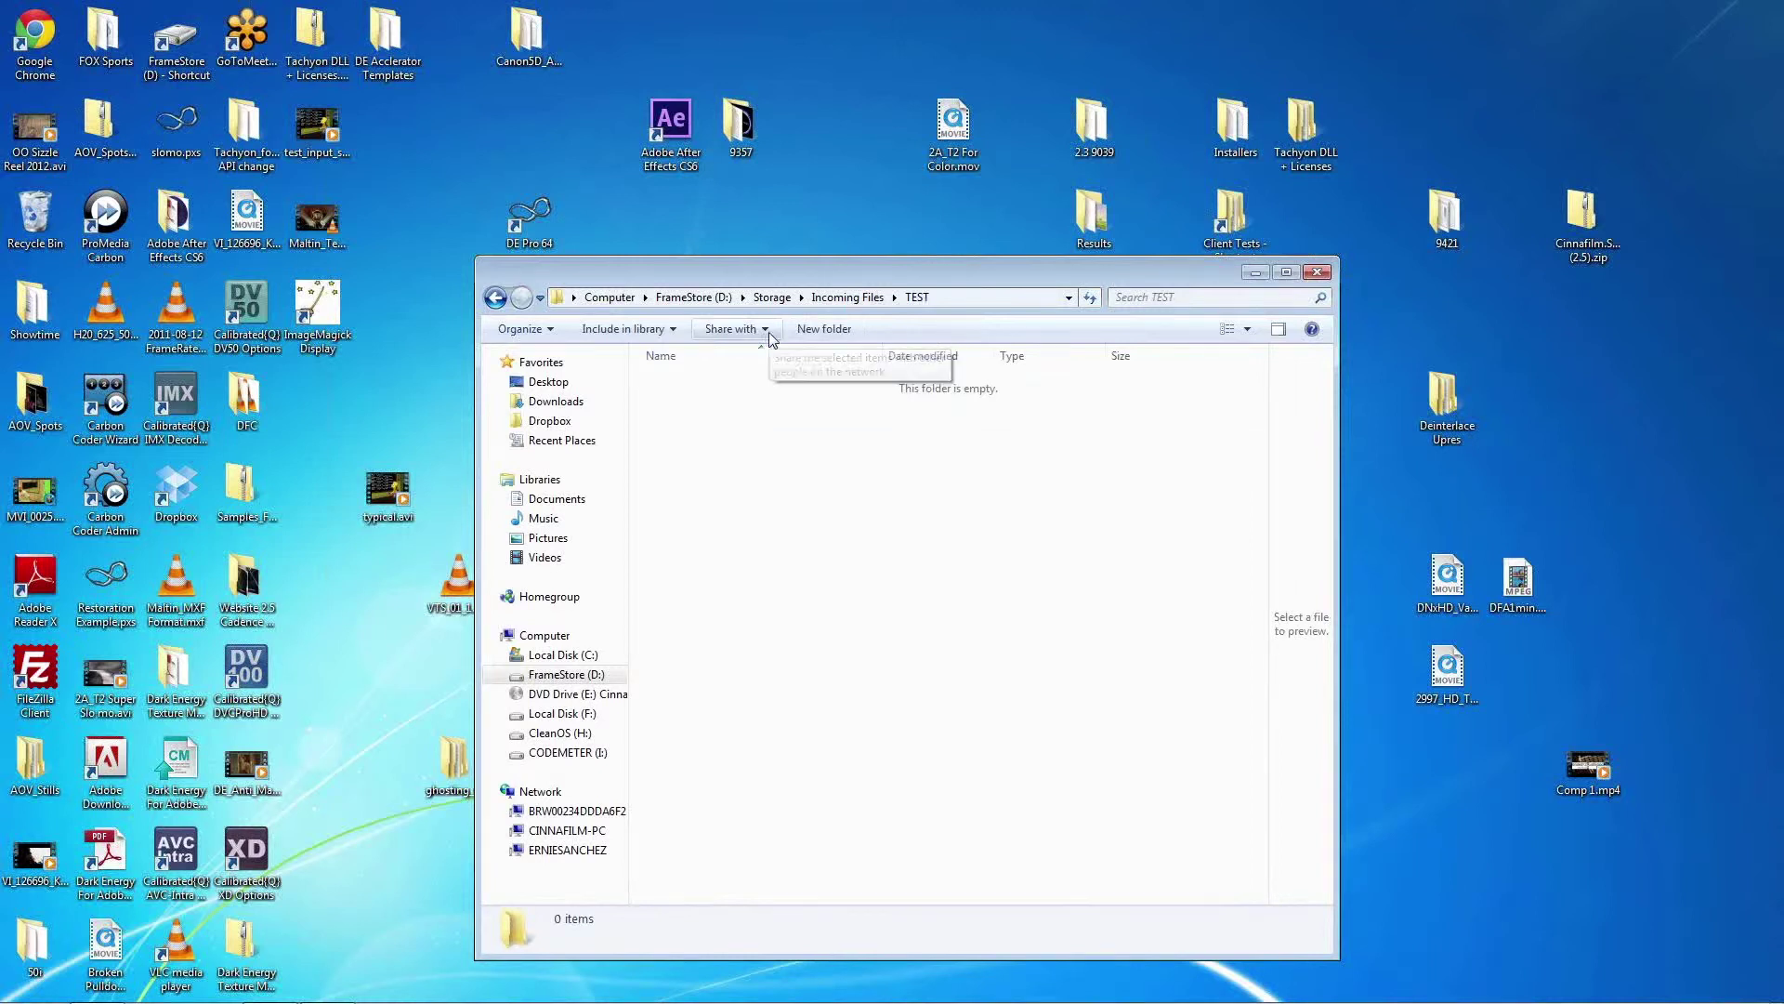
pyautogui.click(994, 306)
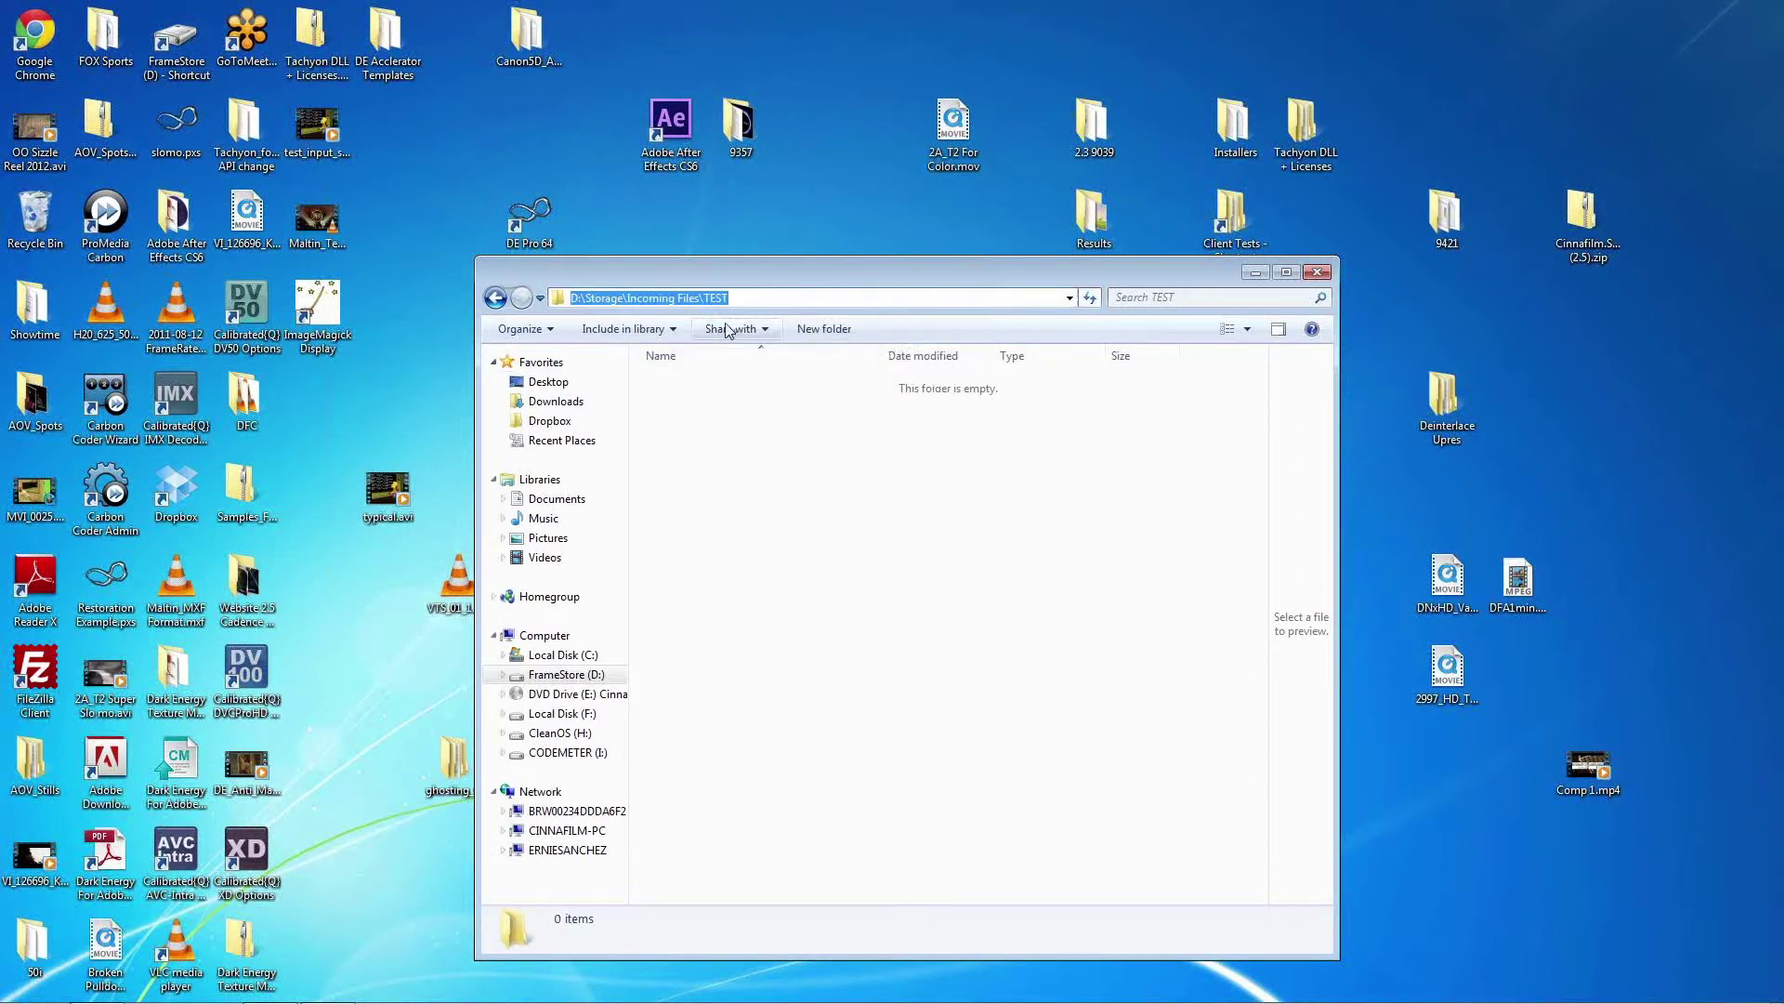
pyautogui.click(785, 558)
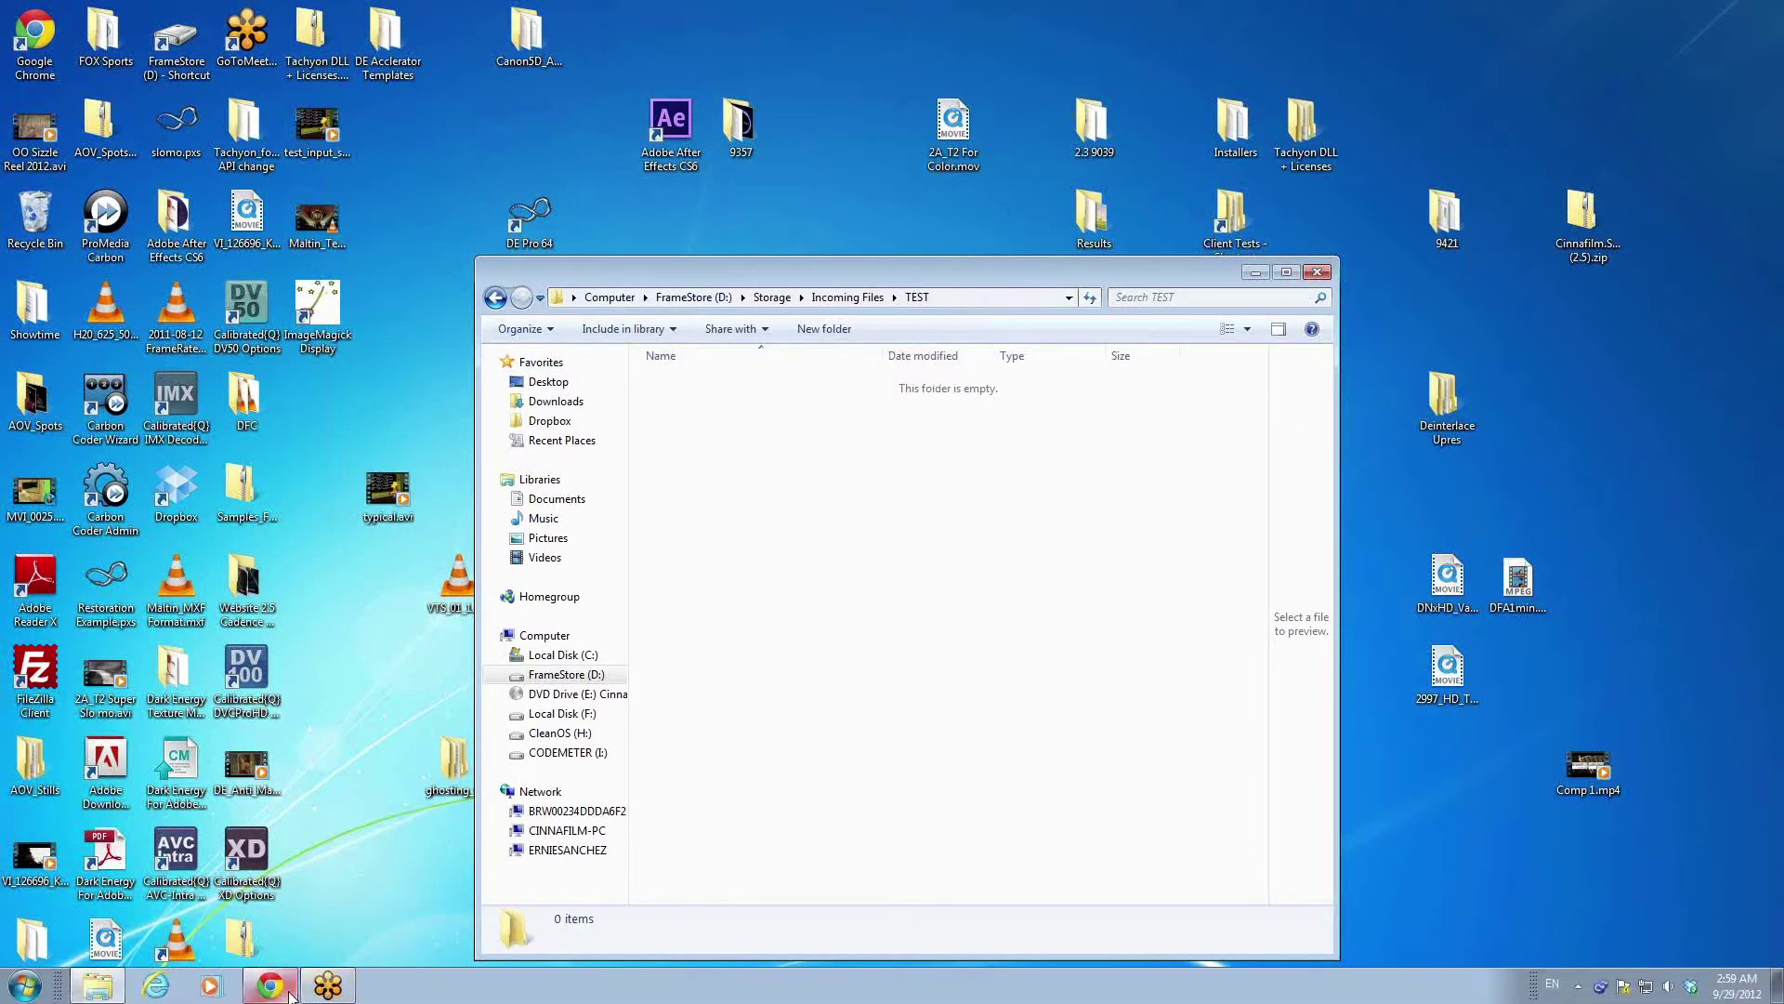
pyautogui.click(97, 985)
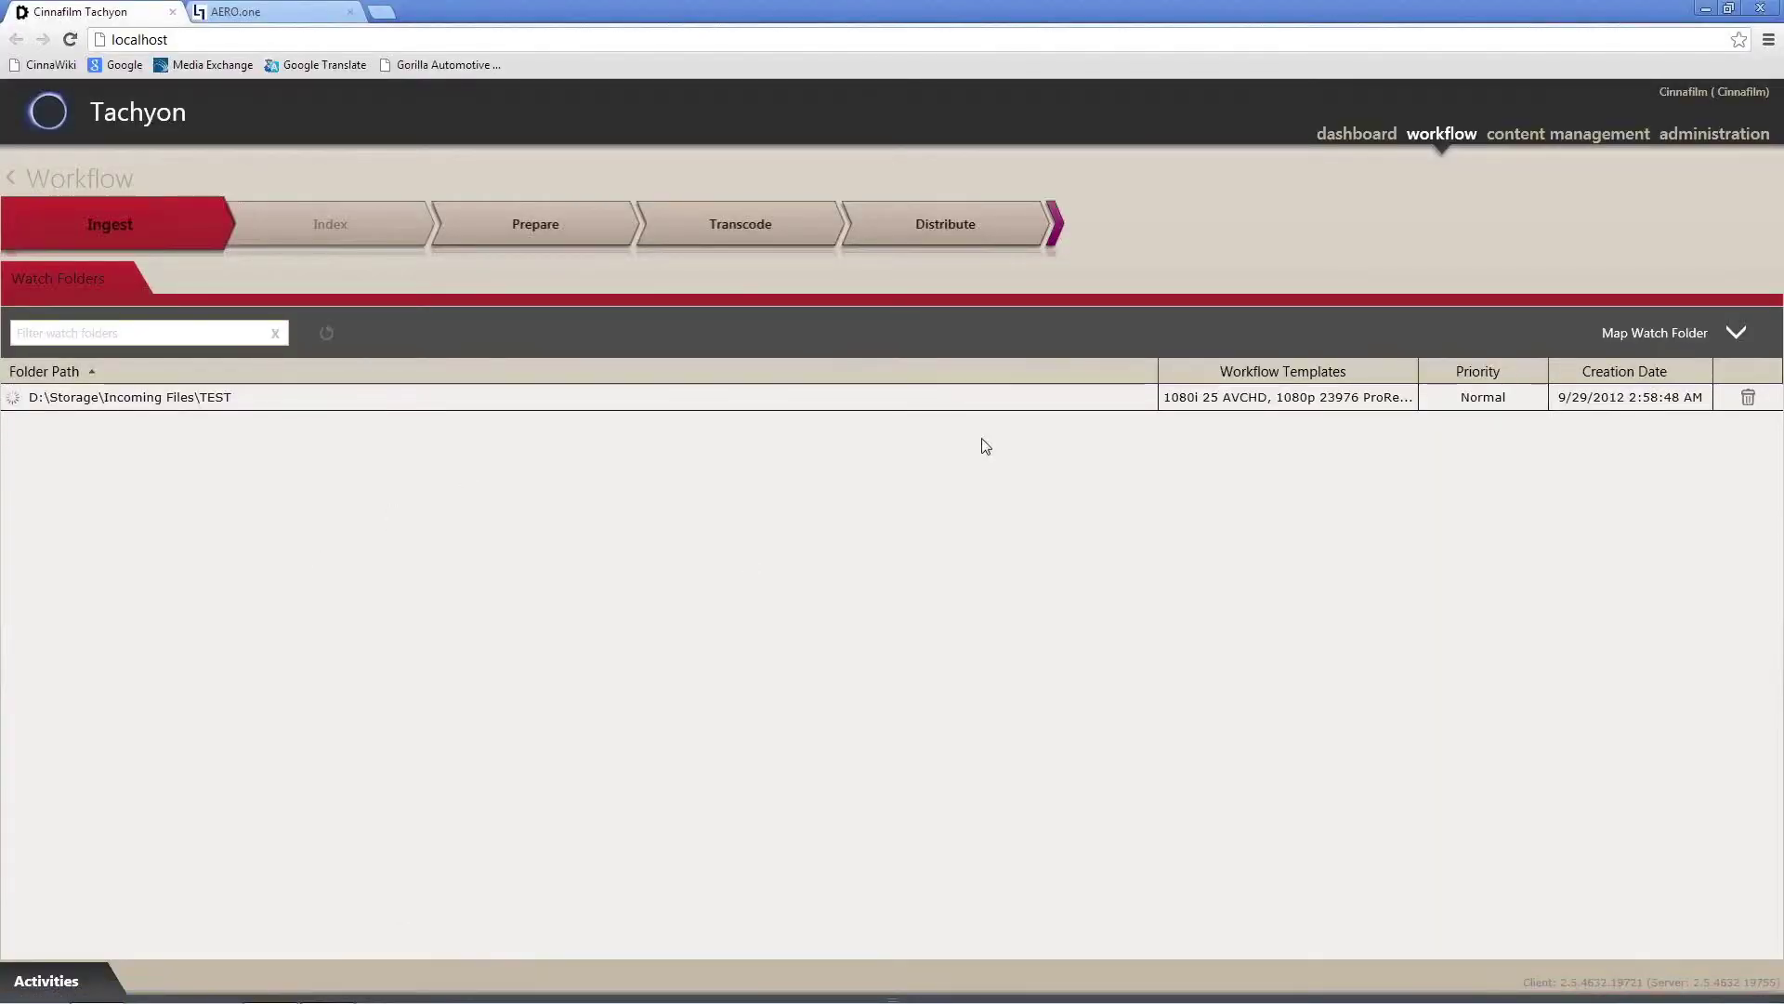
# - Try to create a watch folder with the path 1080p 23976 ProRes HQ and the workflow template 1080p 23976 ProResHQ
pyautogui.click(1650, 329)
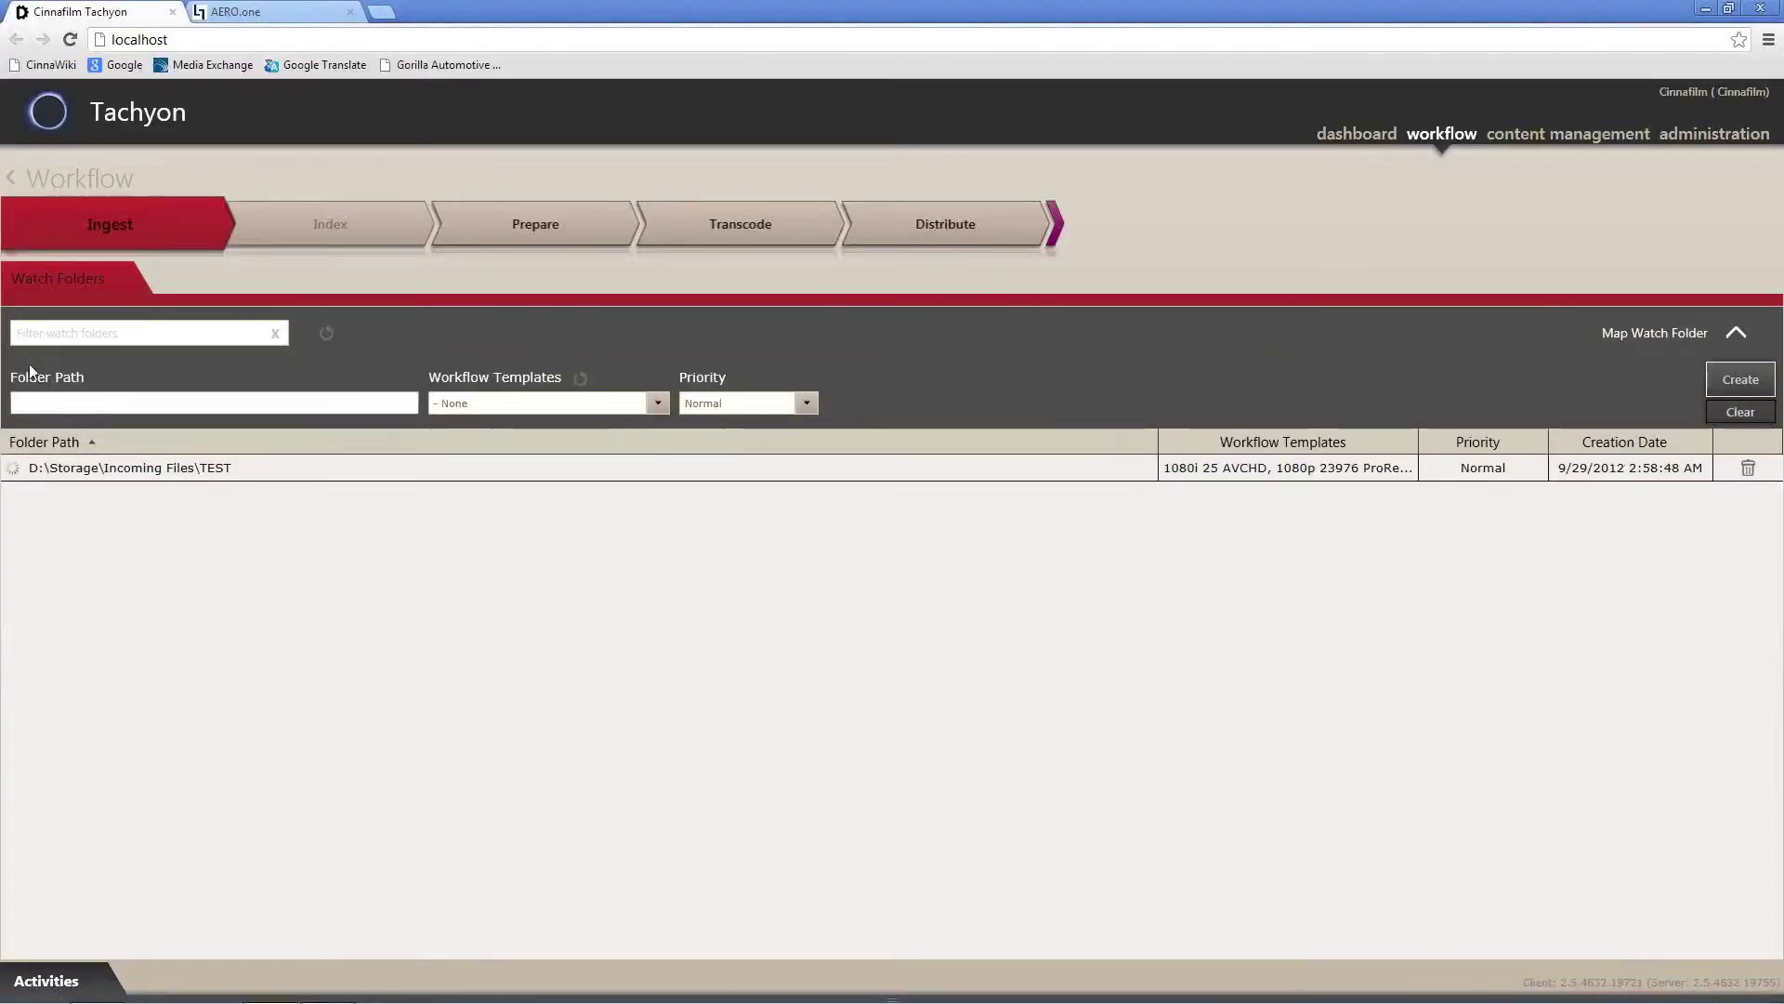
pyautogui.click(77, 406)
pyautogui.write('1')
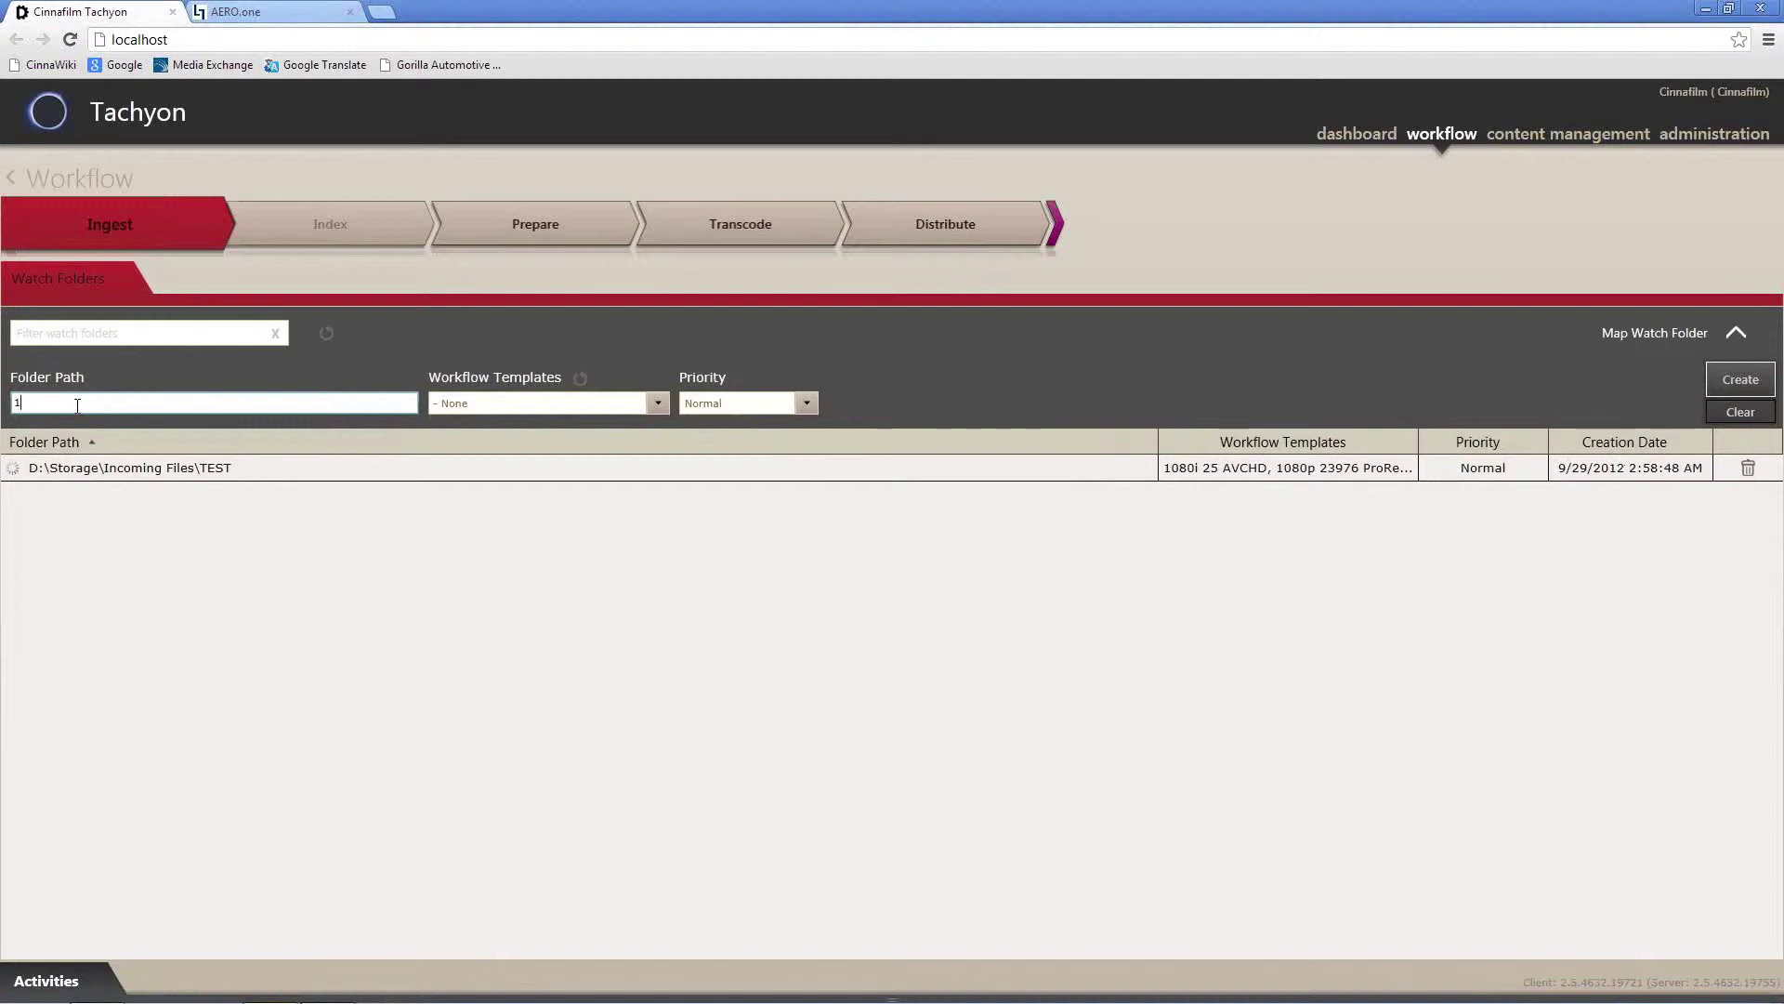
pyautogui.write('080p 23976 ProRes HQ')
pyautogui.click(655, 406)
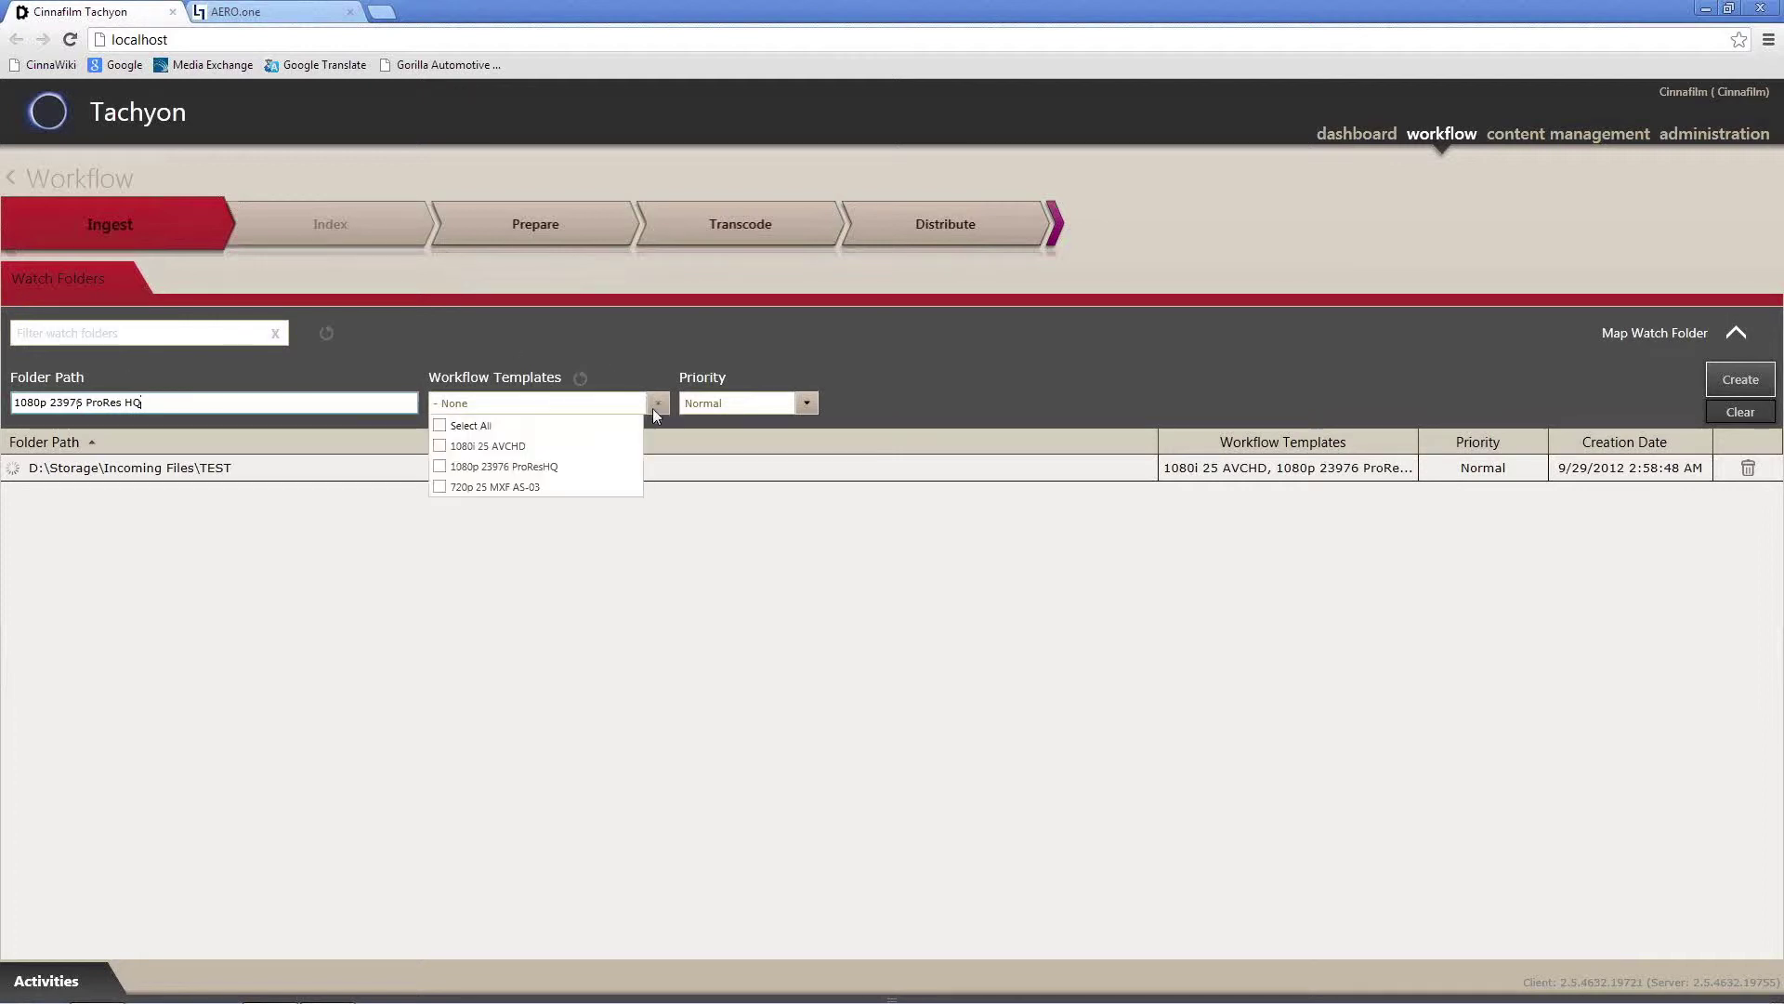
pyautogui.click(443, 466)
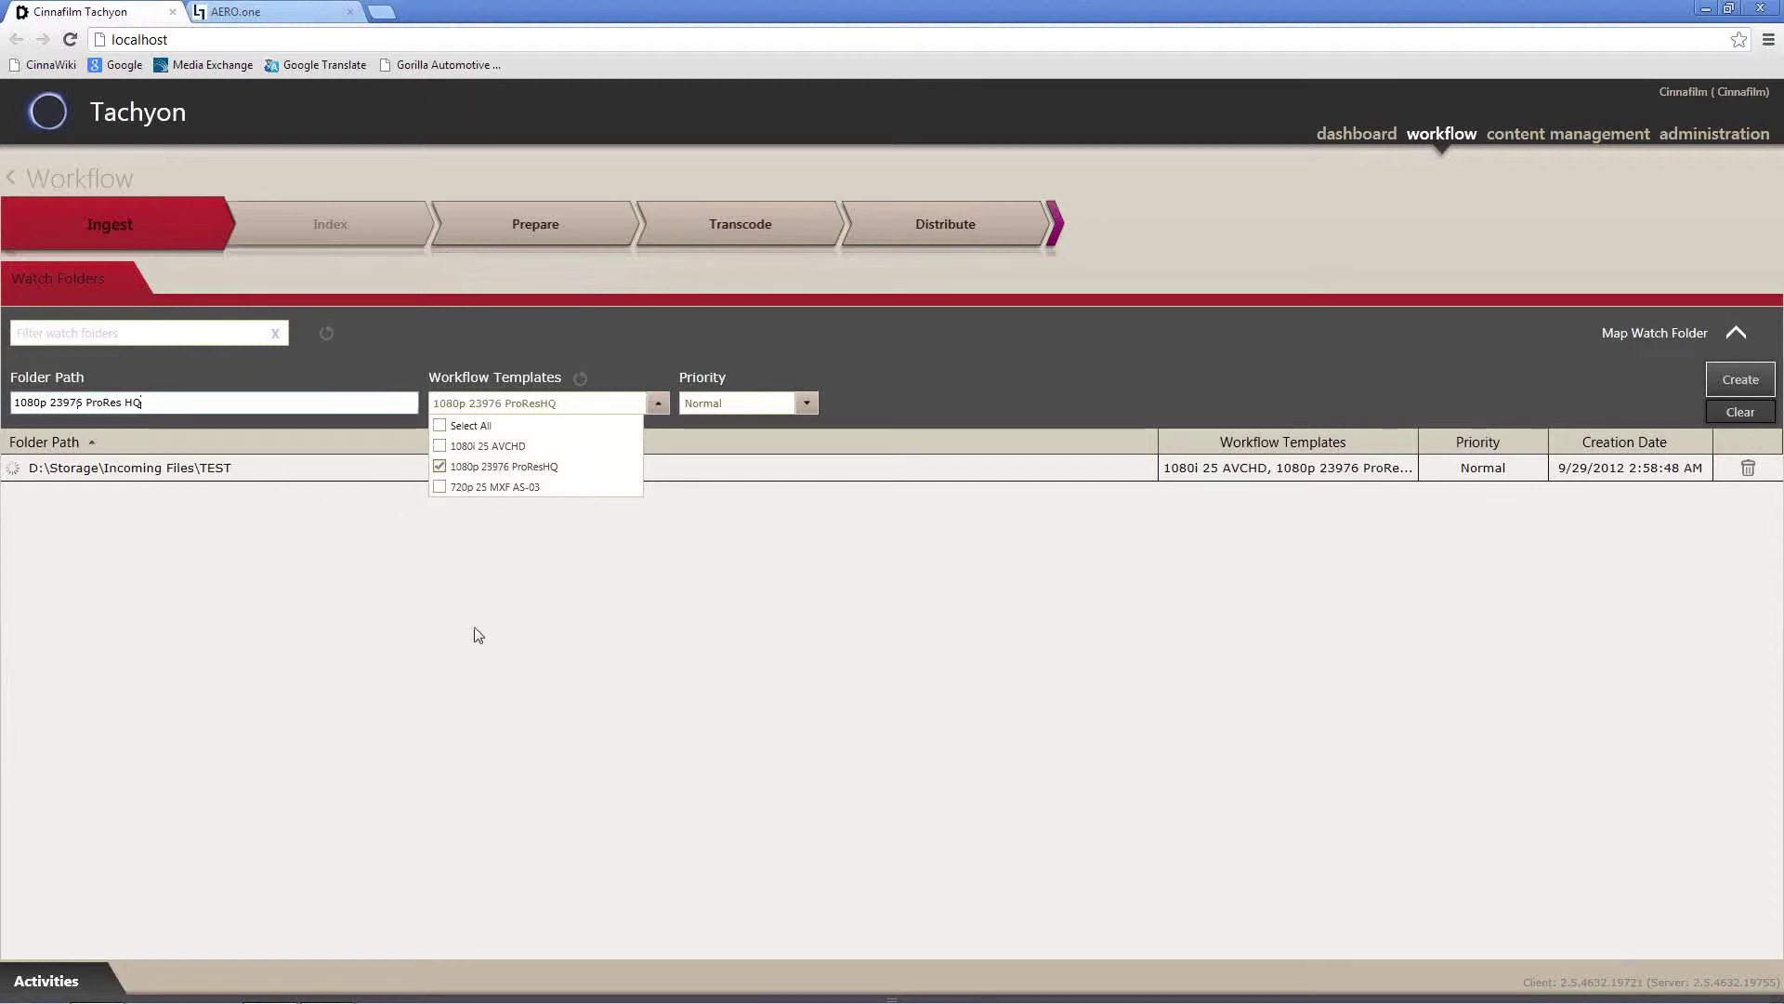
pyautogui.click(567, 611)
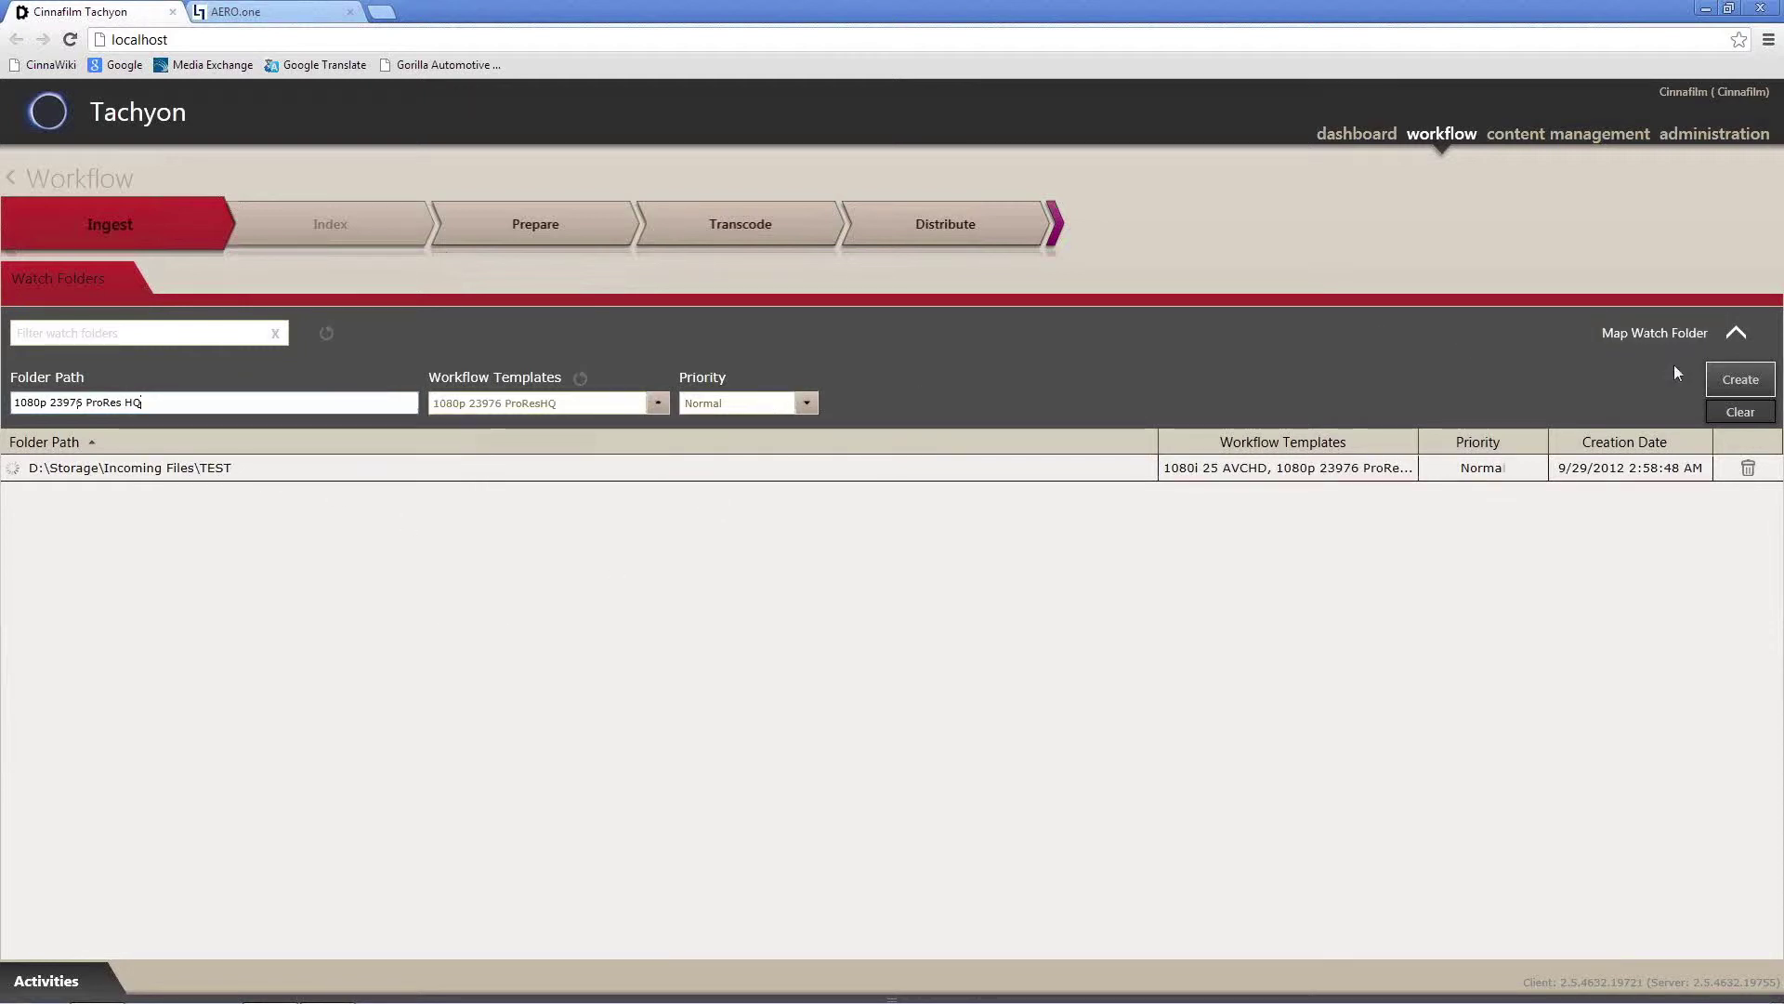
pyautogui.click(1740, 381)
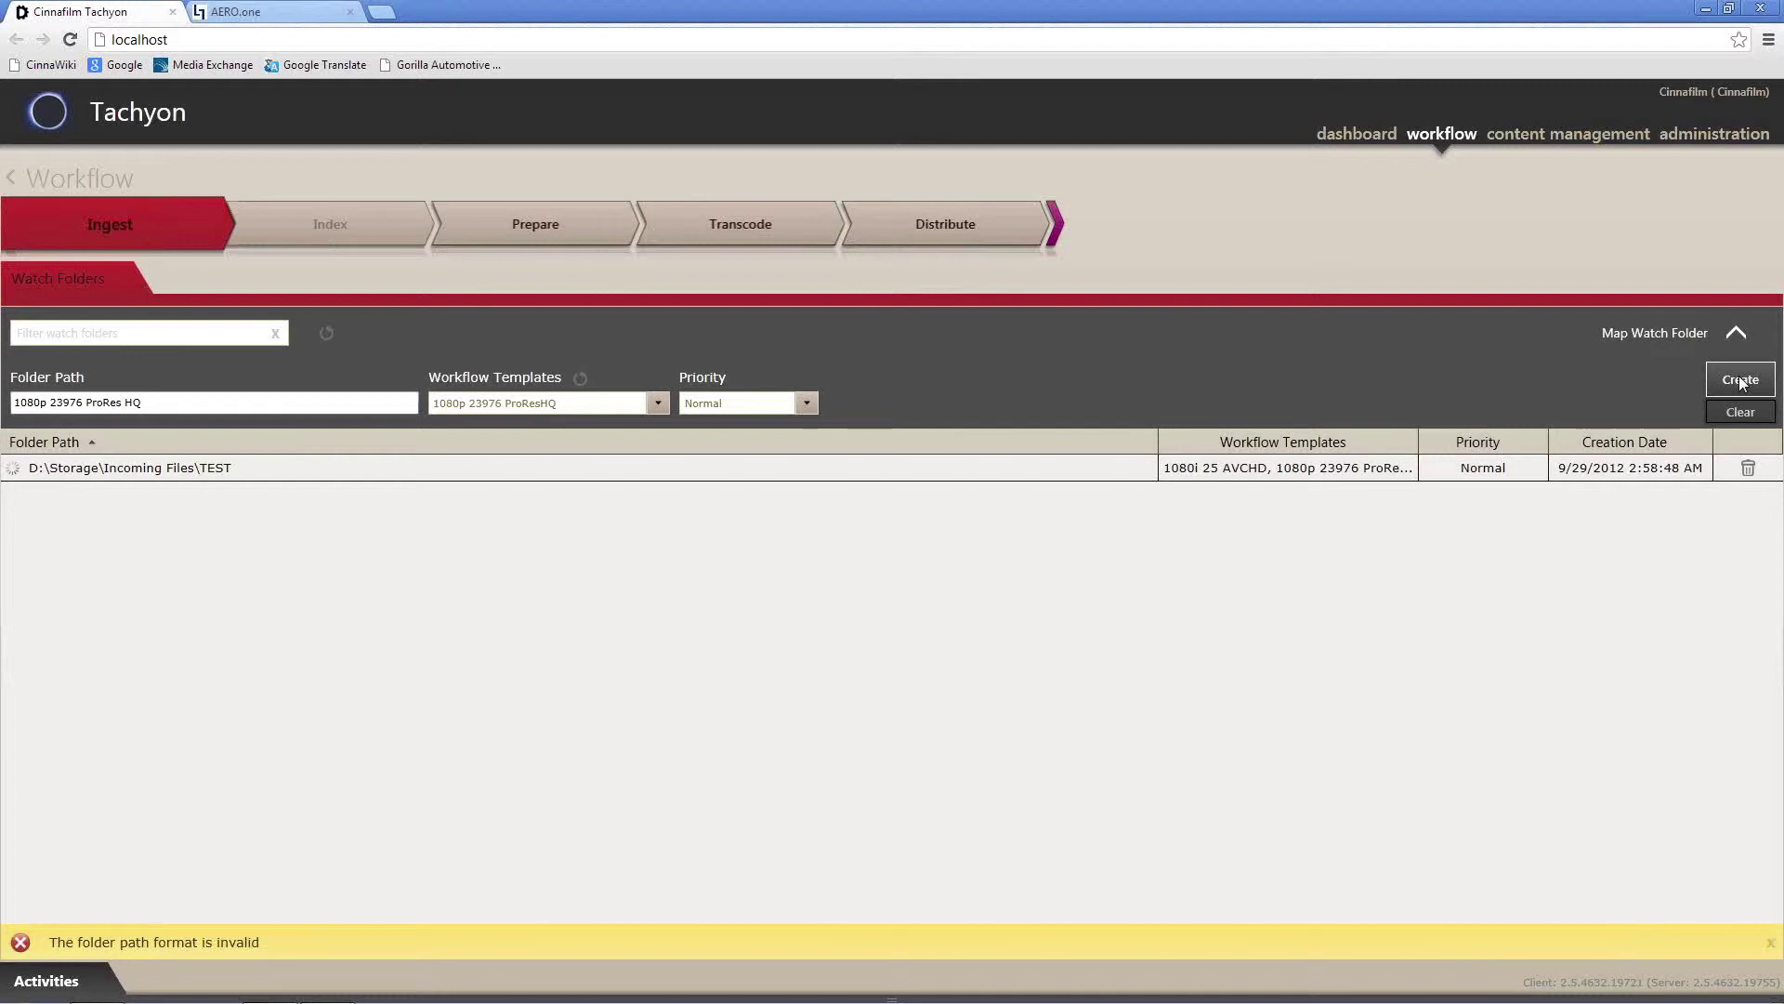
# - Complete the folder path as D:\Storage\Incoming Files\1080p 23976 ProRes HQ and create the watch folder
pyautogui.click(20, 401)
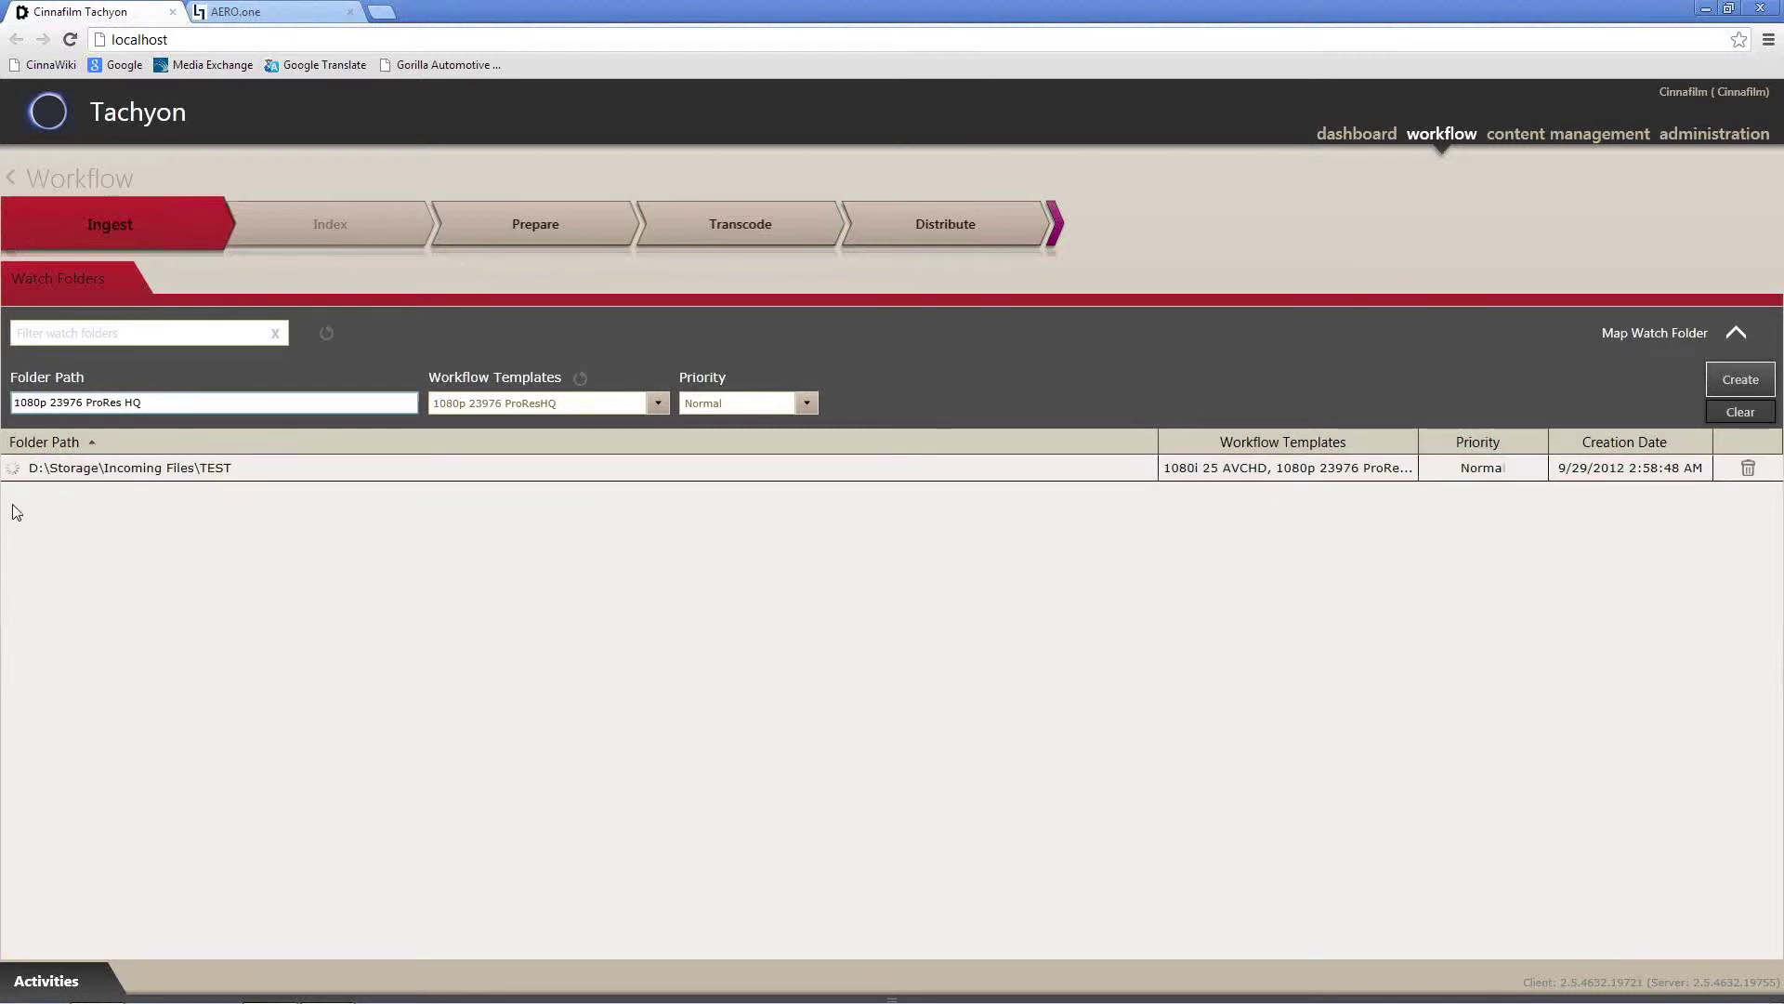
pyautogui.write('D:')
pyautogui.write('\\Storage')
pyautogui.write('\\')
pyautogui.write('INcomin')
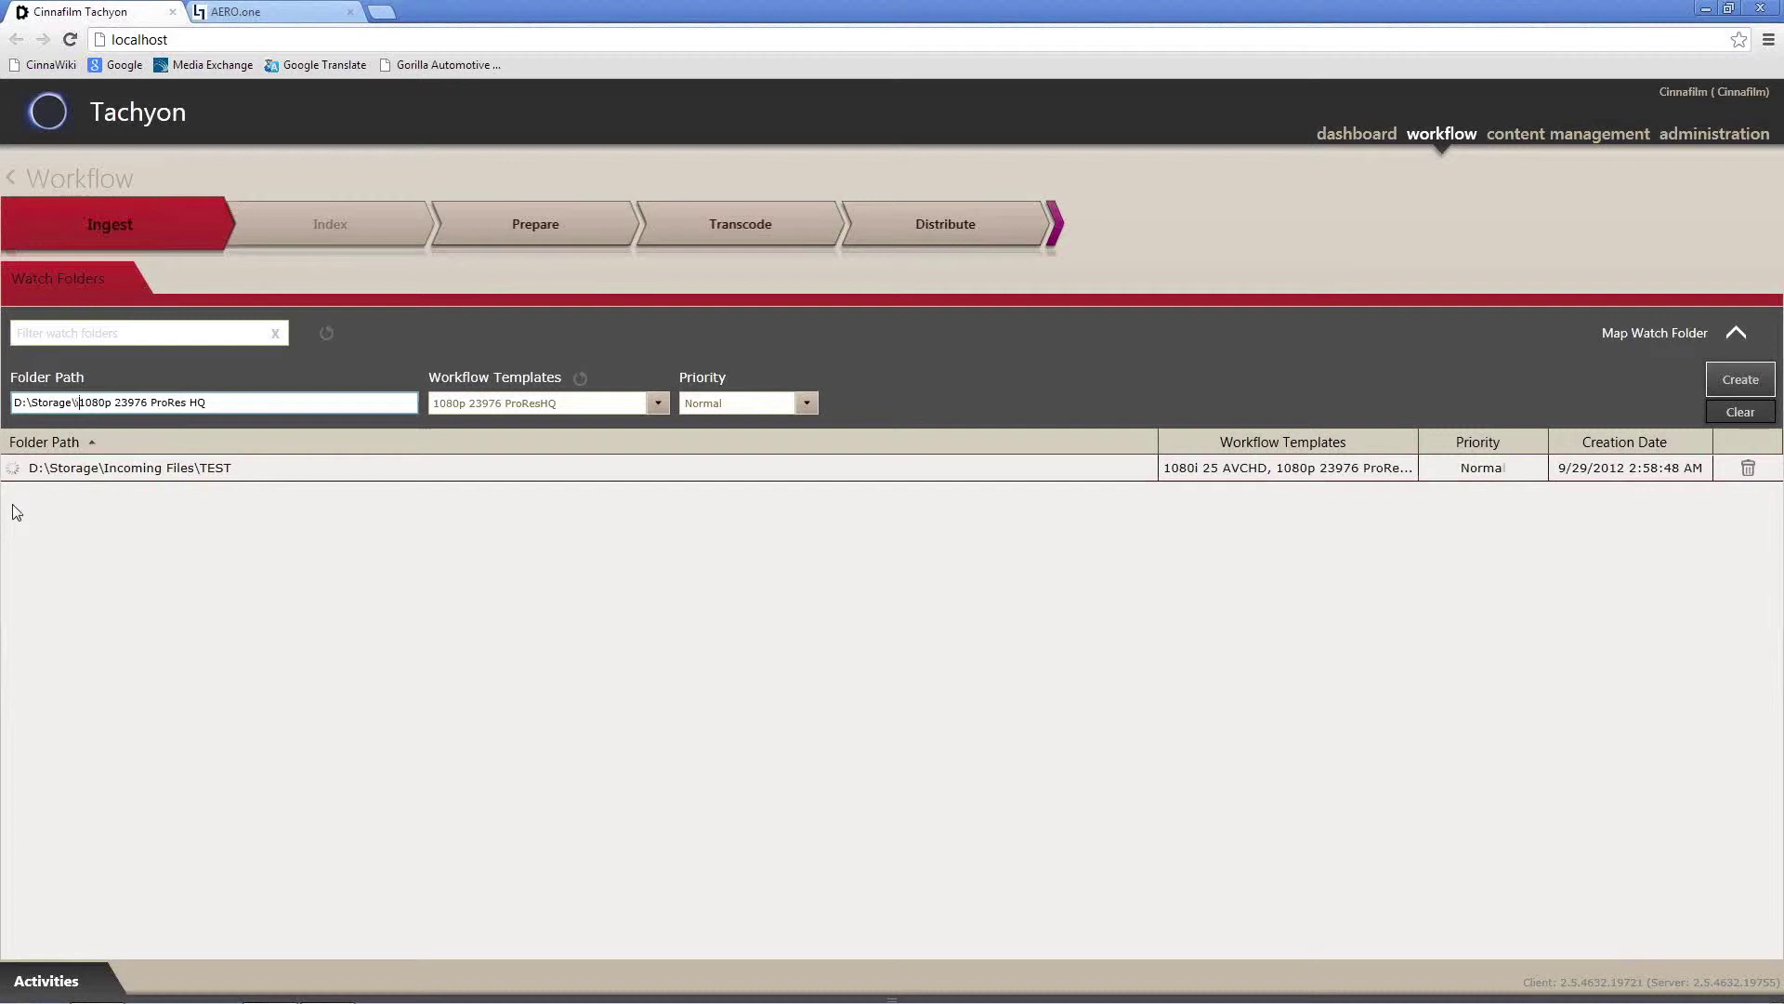
pyautogui.press('BackSpace')
pyautogui.press('BackSpace')
pyautogui.press('BackSpace')
pyautogui.press('BackSpace')
pyautogui.press('BackSpace')
pyautogui.press('BackSpace')
pyautogui.press('BackSpace')
pyautogui.write('Incoming Files\\')
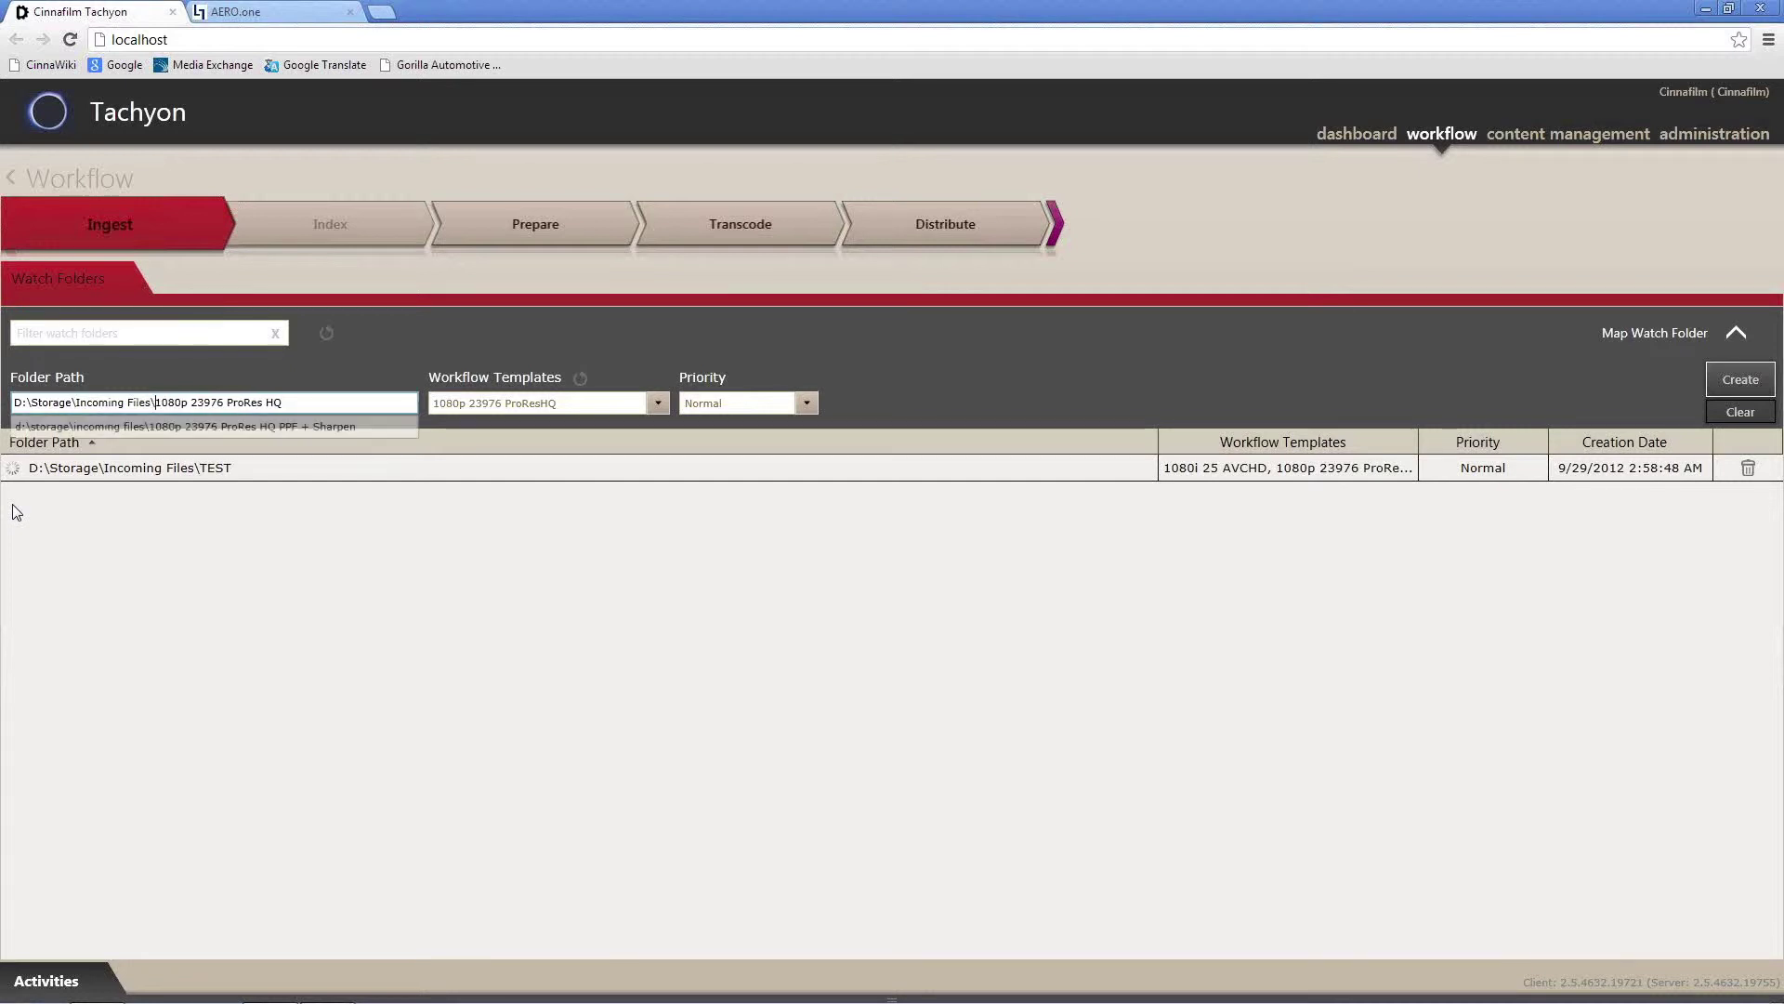
pyautogui.press('Escape')
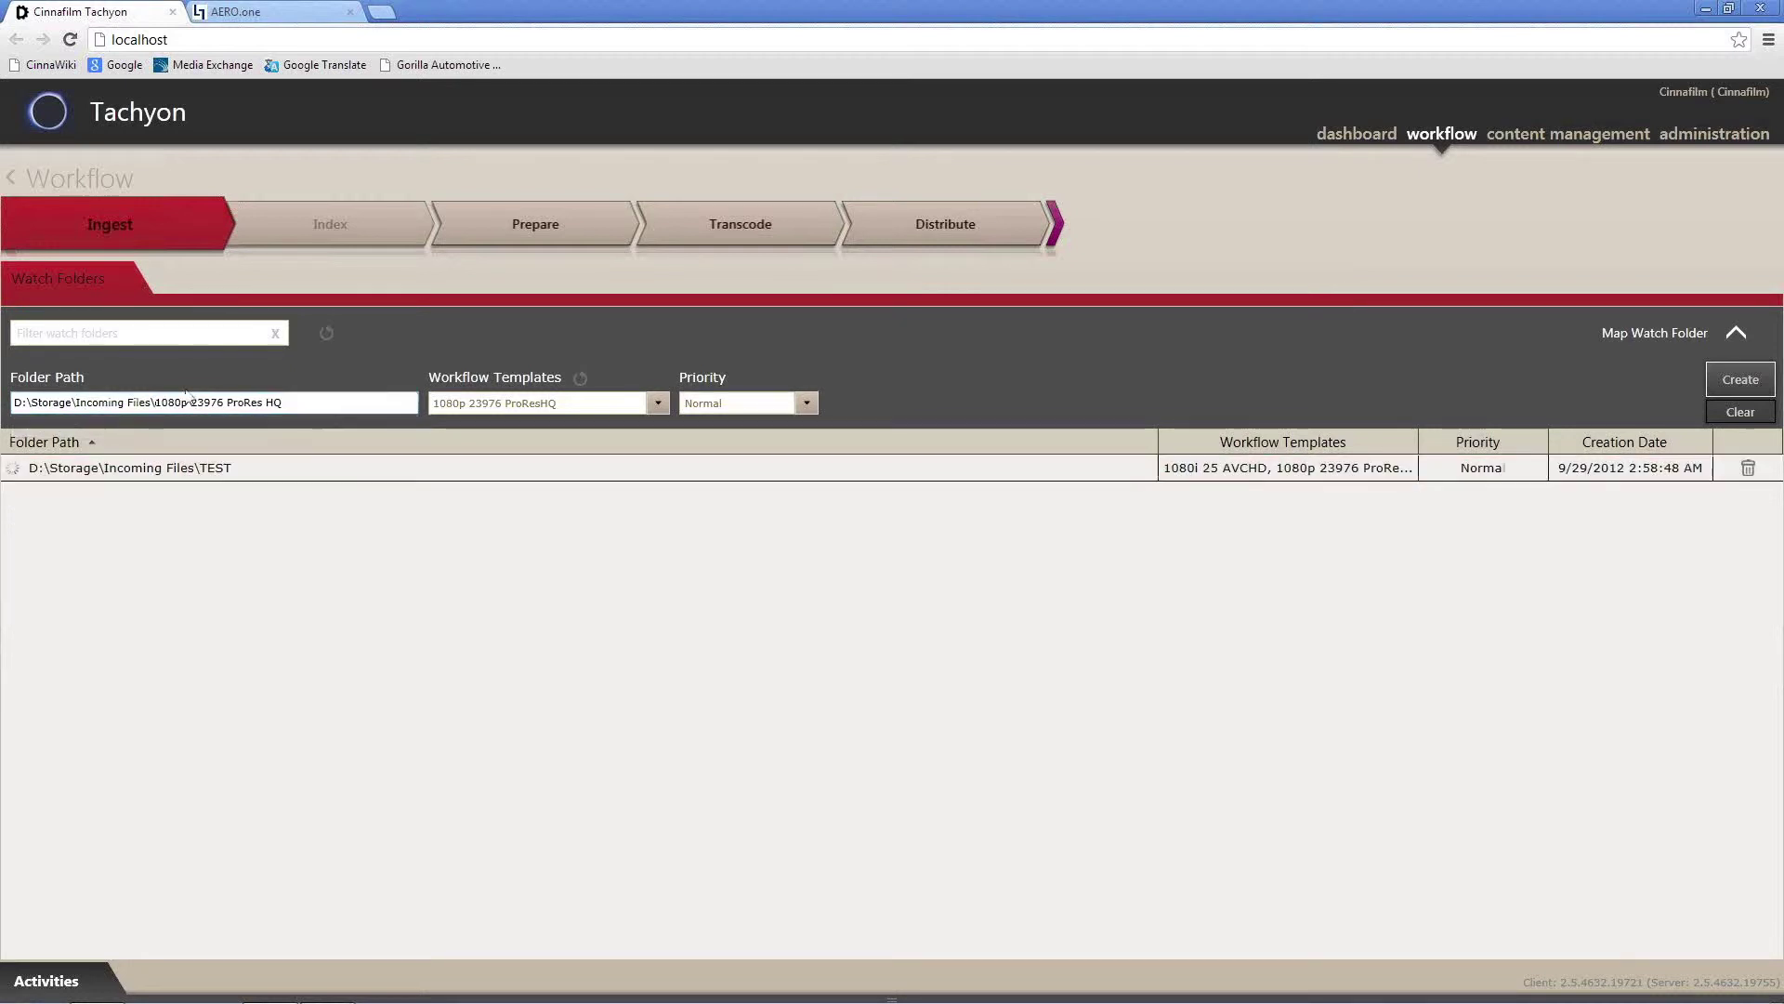
pyautogui.click(1729, 385)
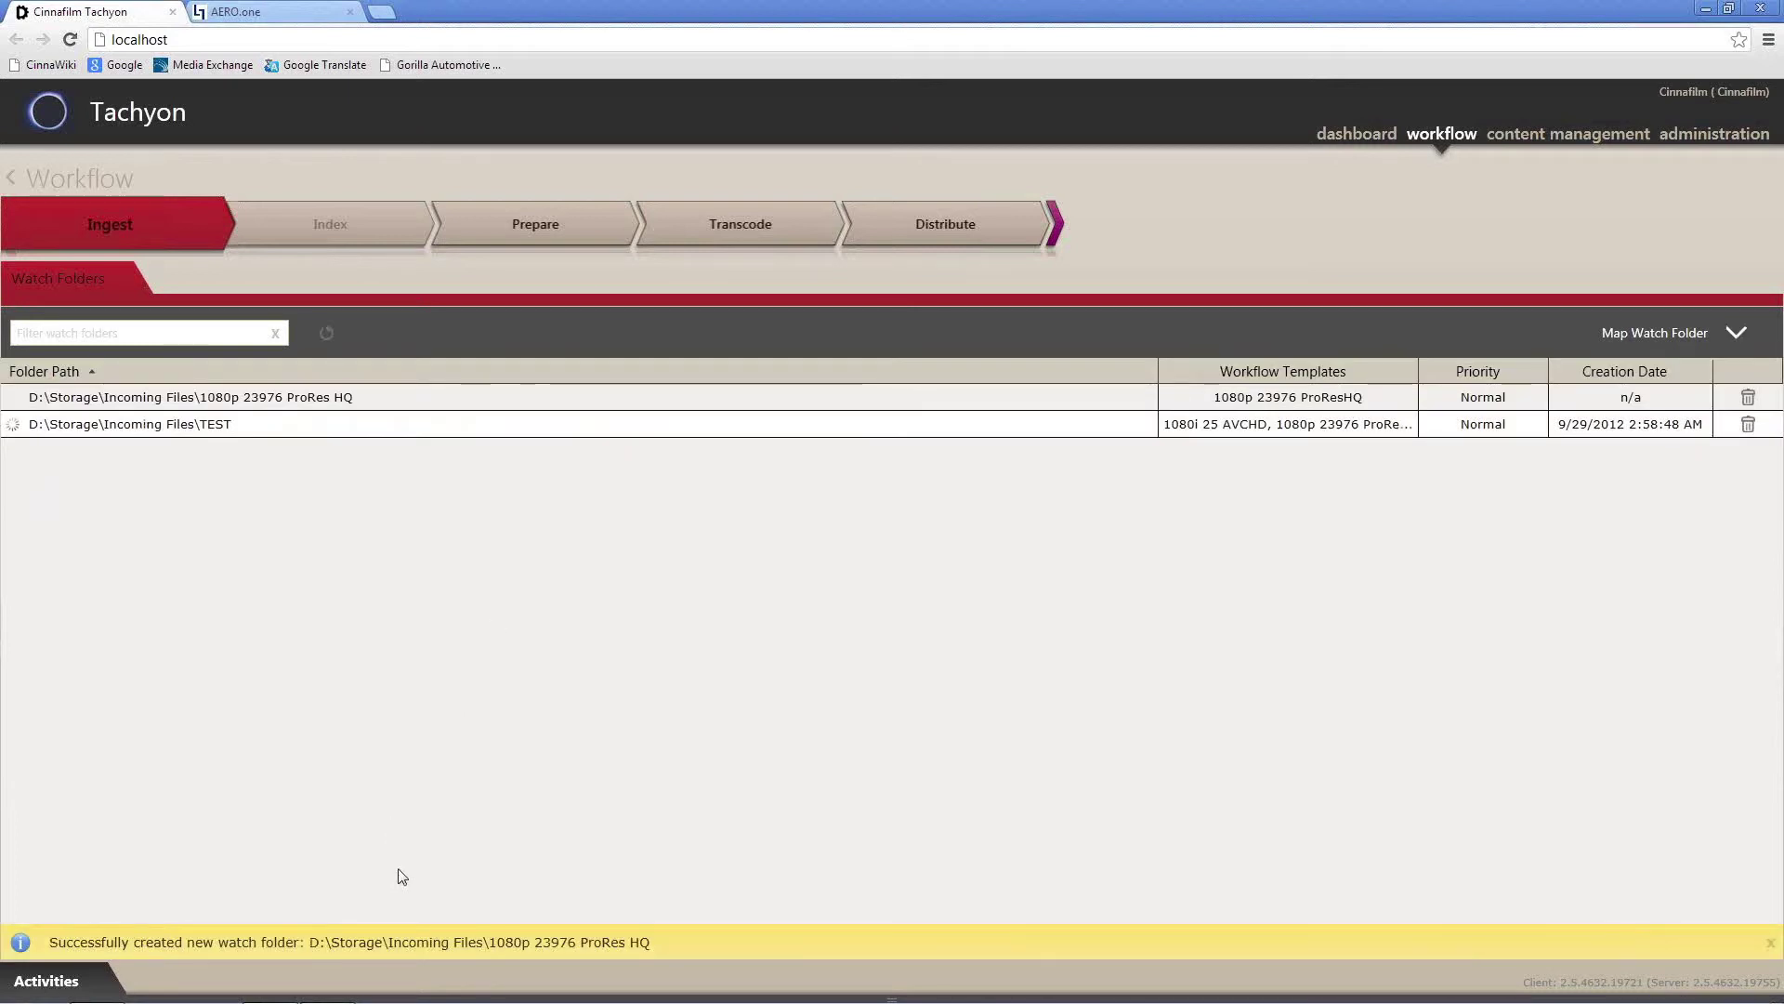
# - Switch to Windows Explorer and check the 1080p 23976 ProRes HQ folder inside Incoming Files
pyautogui.click(1715, 12)
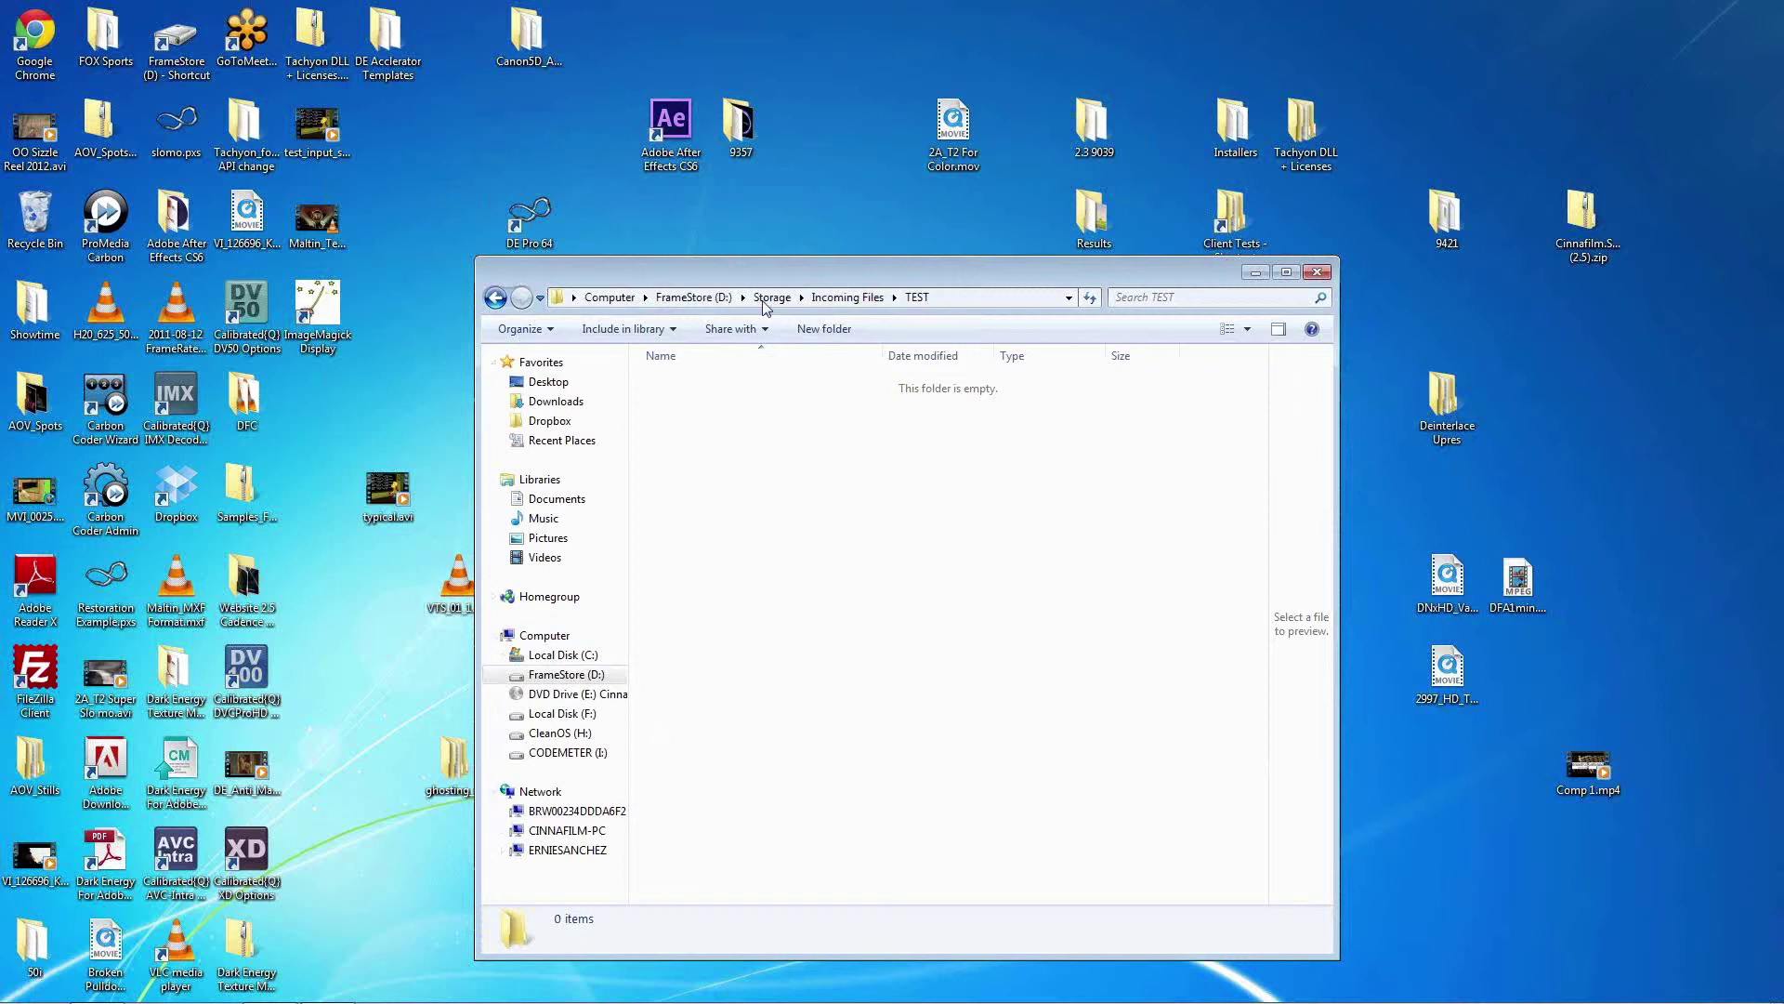
pyautogui.click(839, 297)
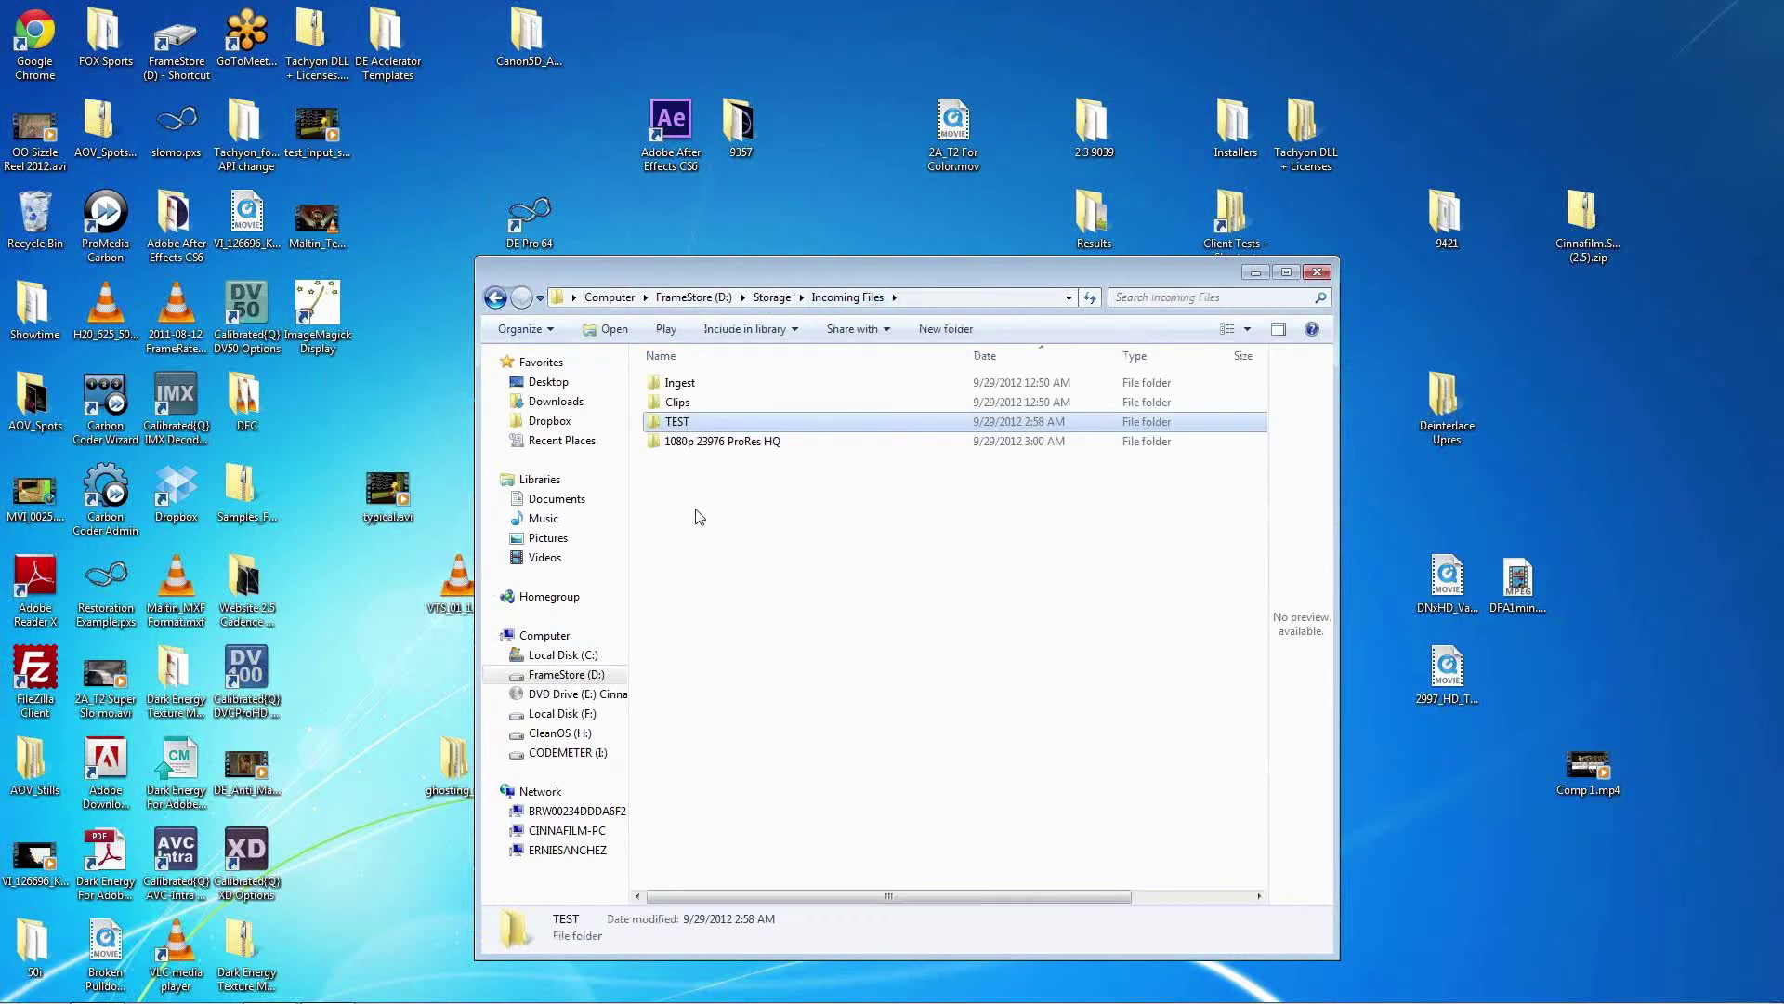
pyautogui.click(702, 445)
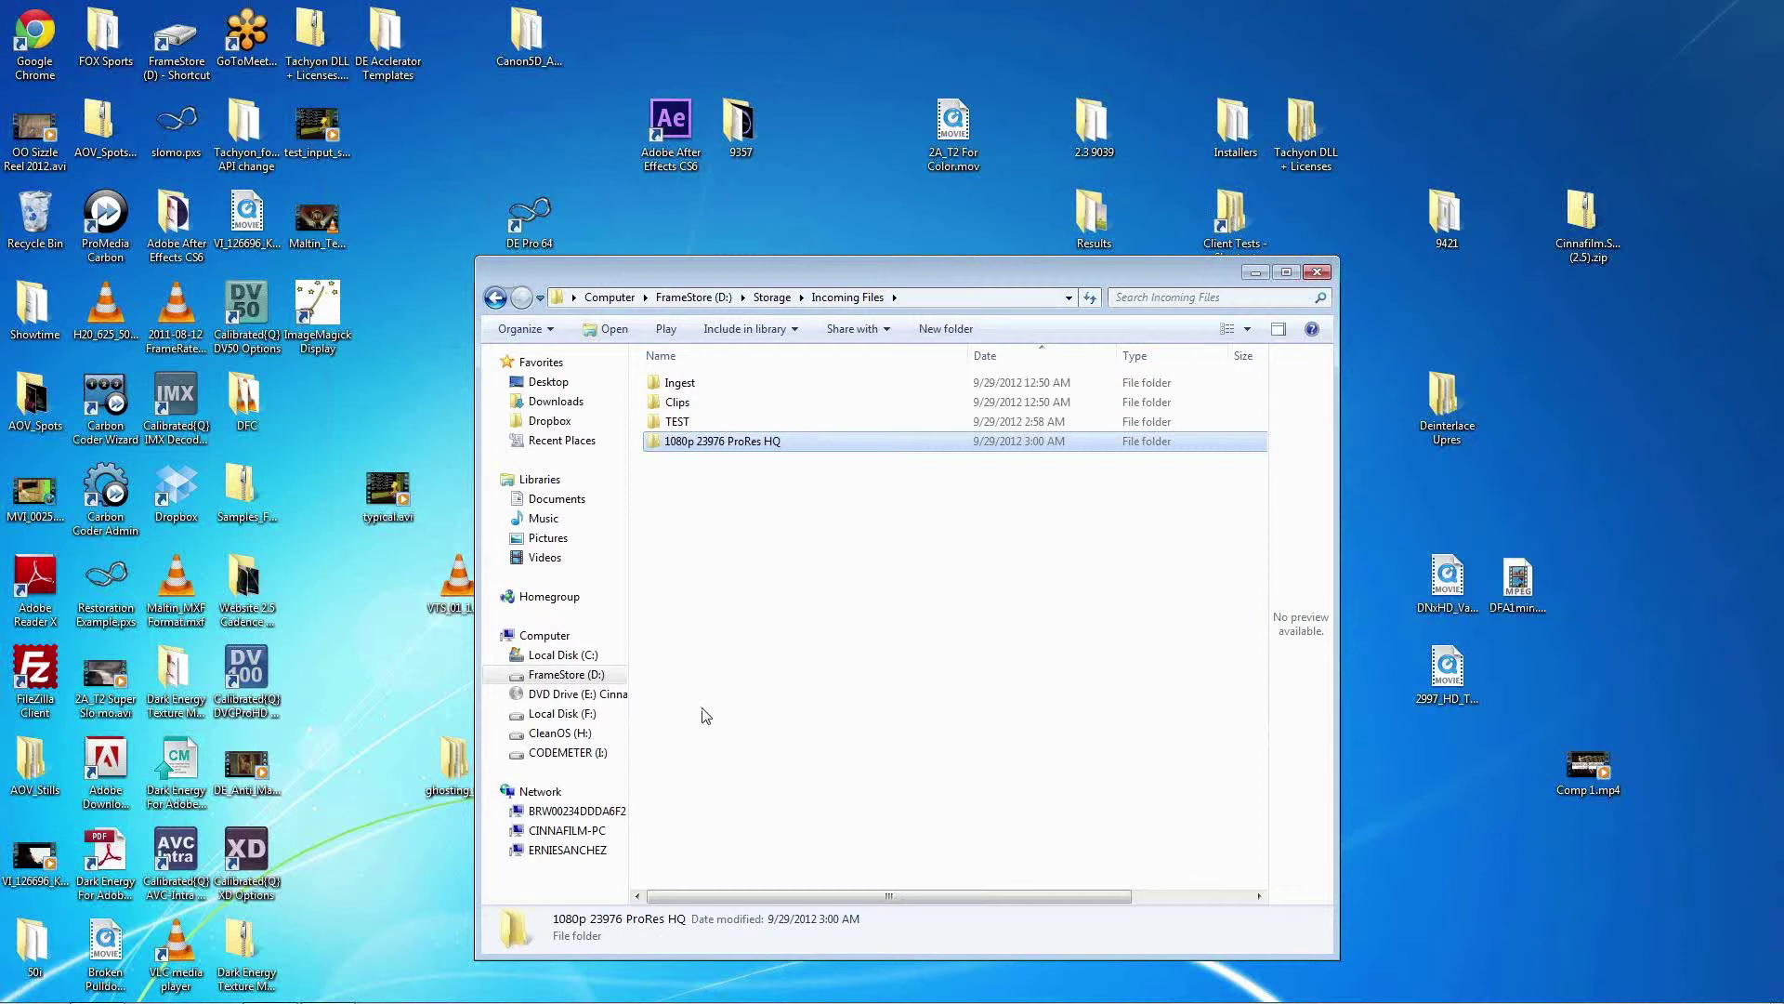
# - Browse Local Disk (C:) to the Cinnafilm folder inside Users and examine its contents
pyautogui.click(558, 656)
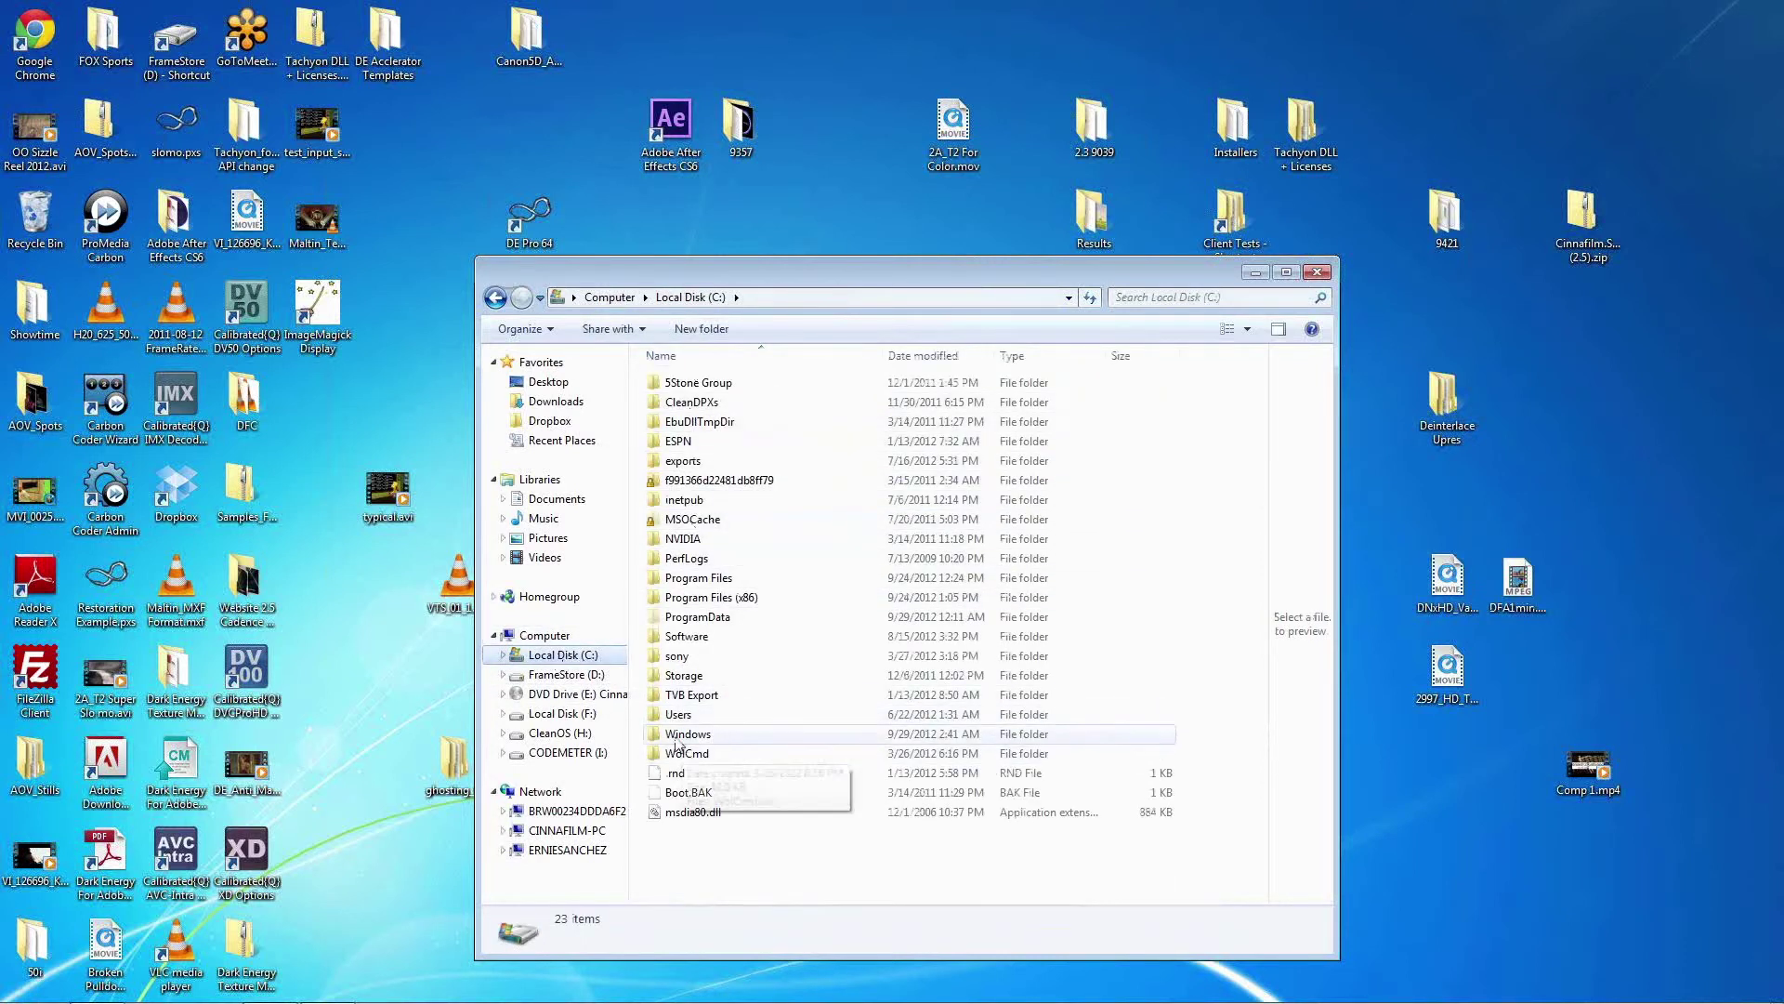
pyautogui.click(678, 722)
pyautogui.doubleClick(678, 721)
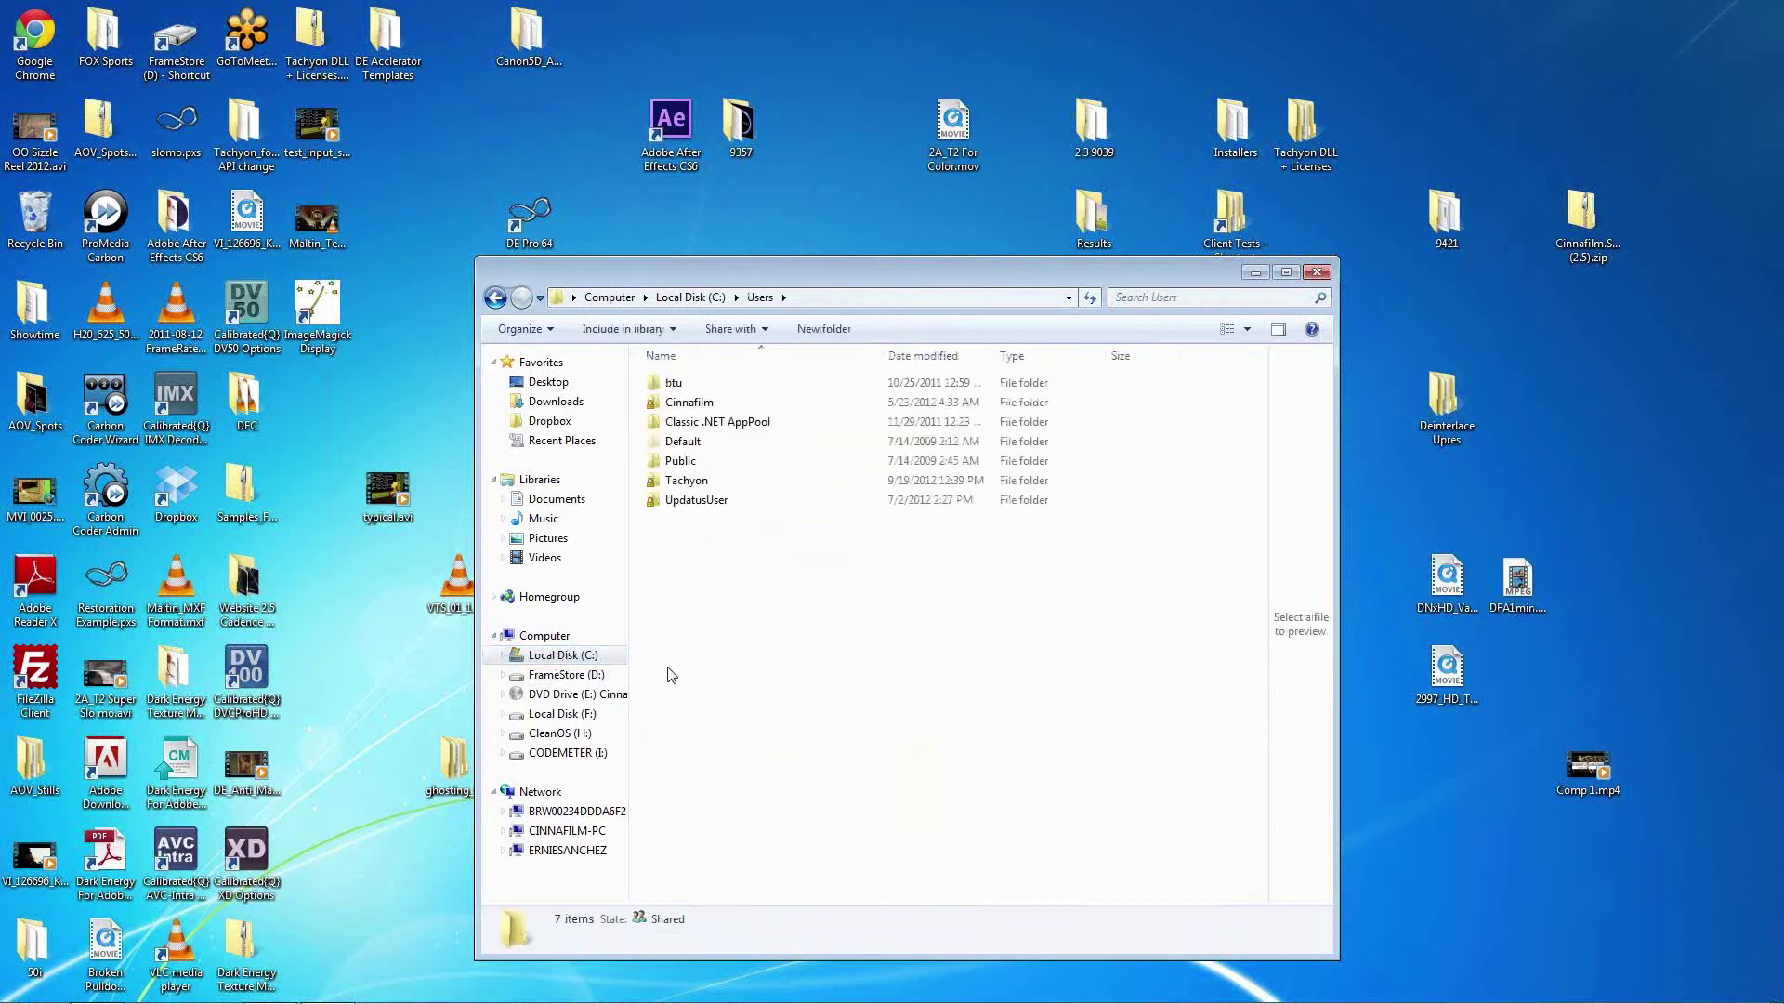
pyautogui.click(691, 409)
pyautogui.doubleClick(691, 414)
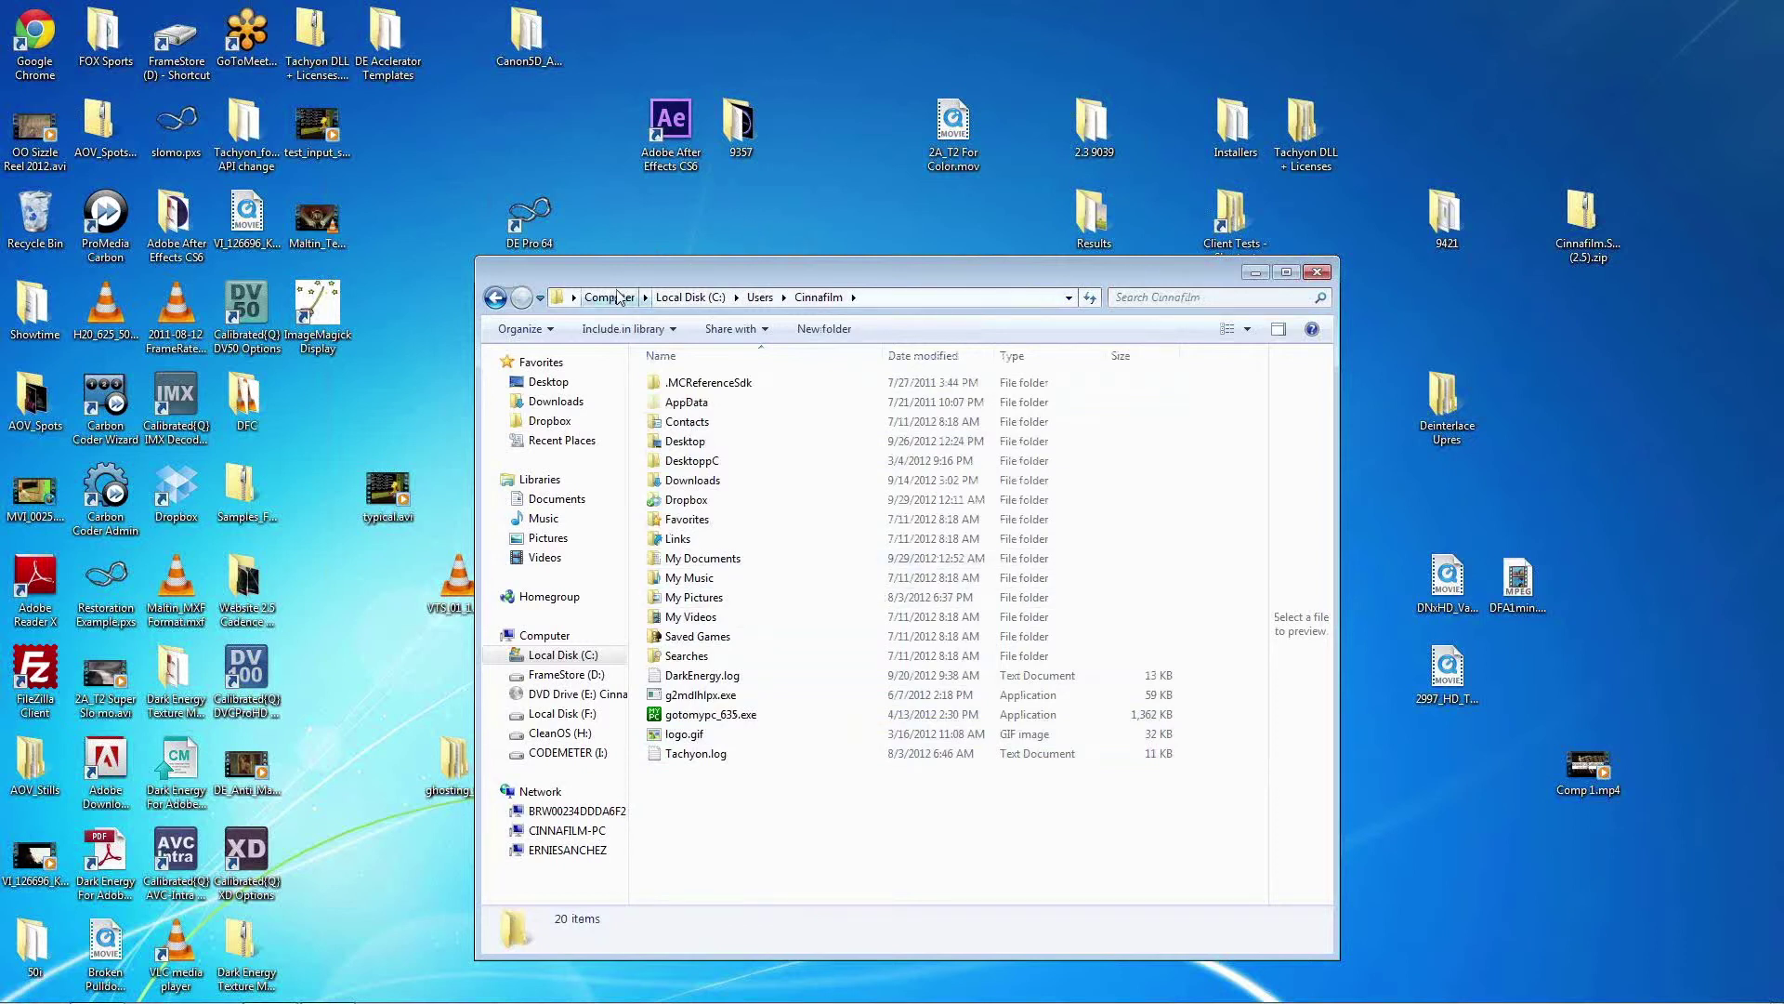
# - Return to the Incoming Files folder, view the top level of FrameStore (D:), and come back to Incoming Files
pyautogui.click(495, 299)
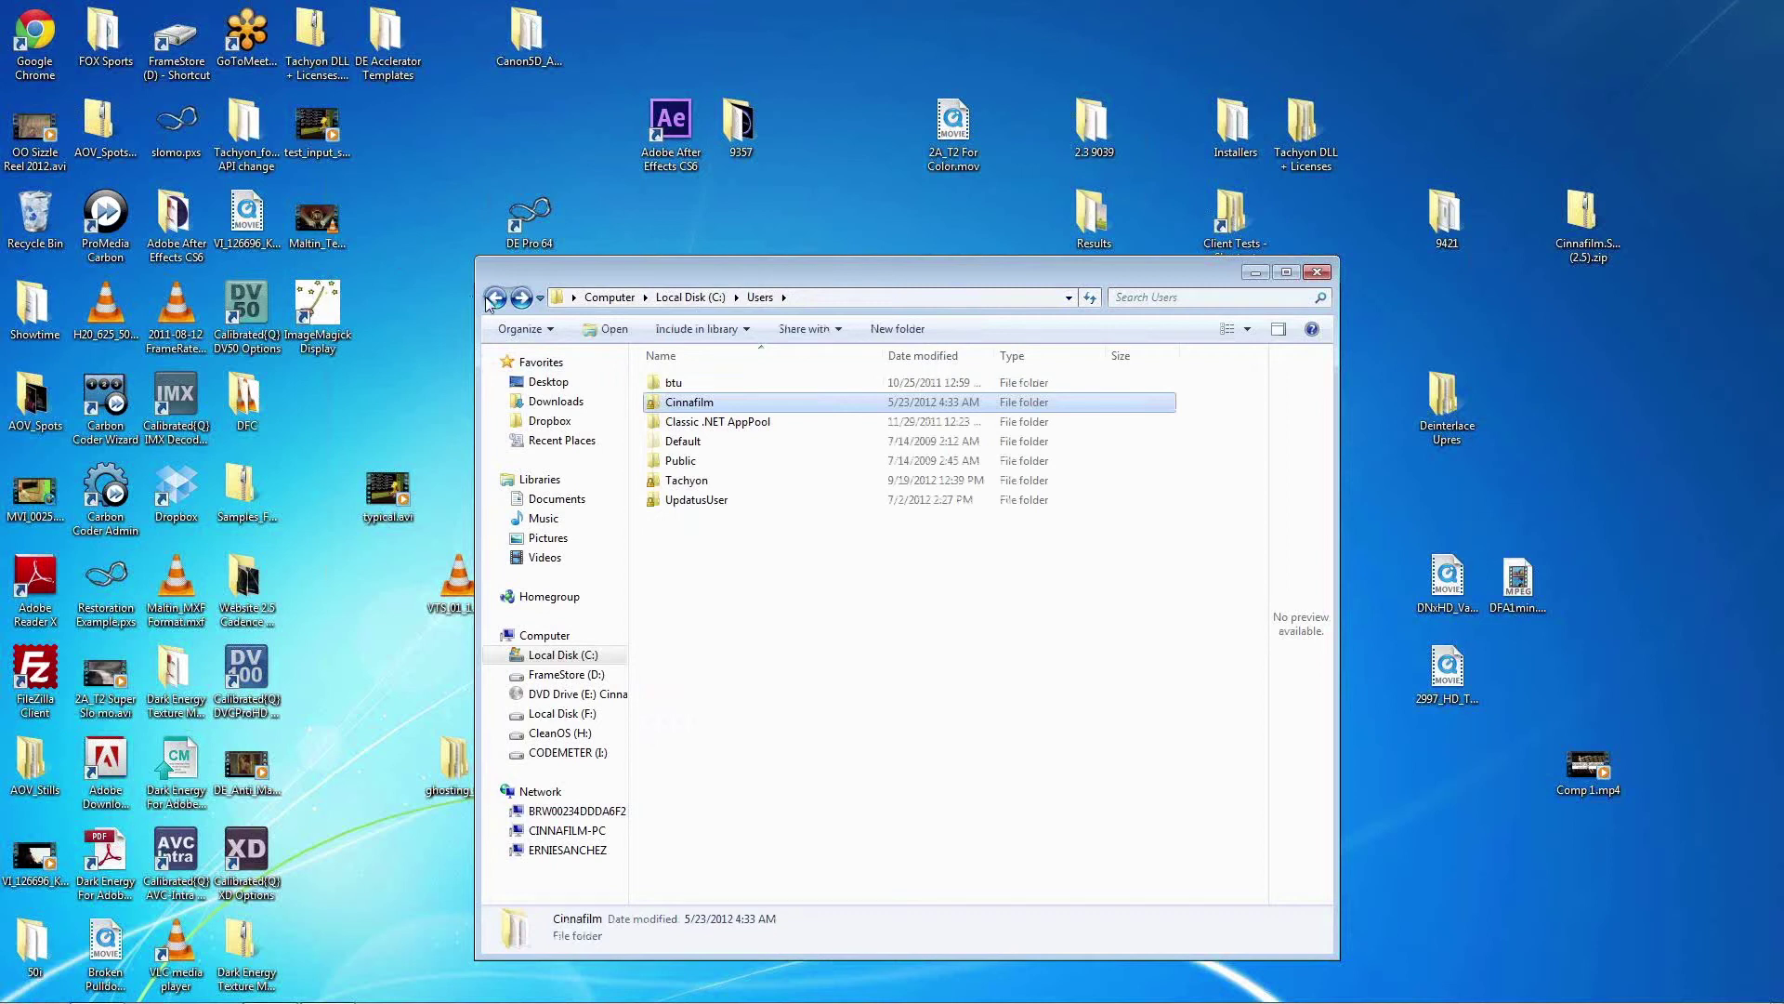
pyautogui.click(496, 298)
pyautogui.click(495, 298)
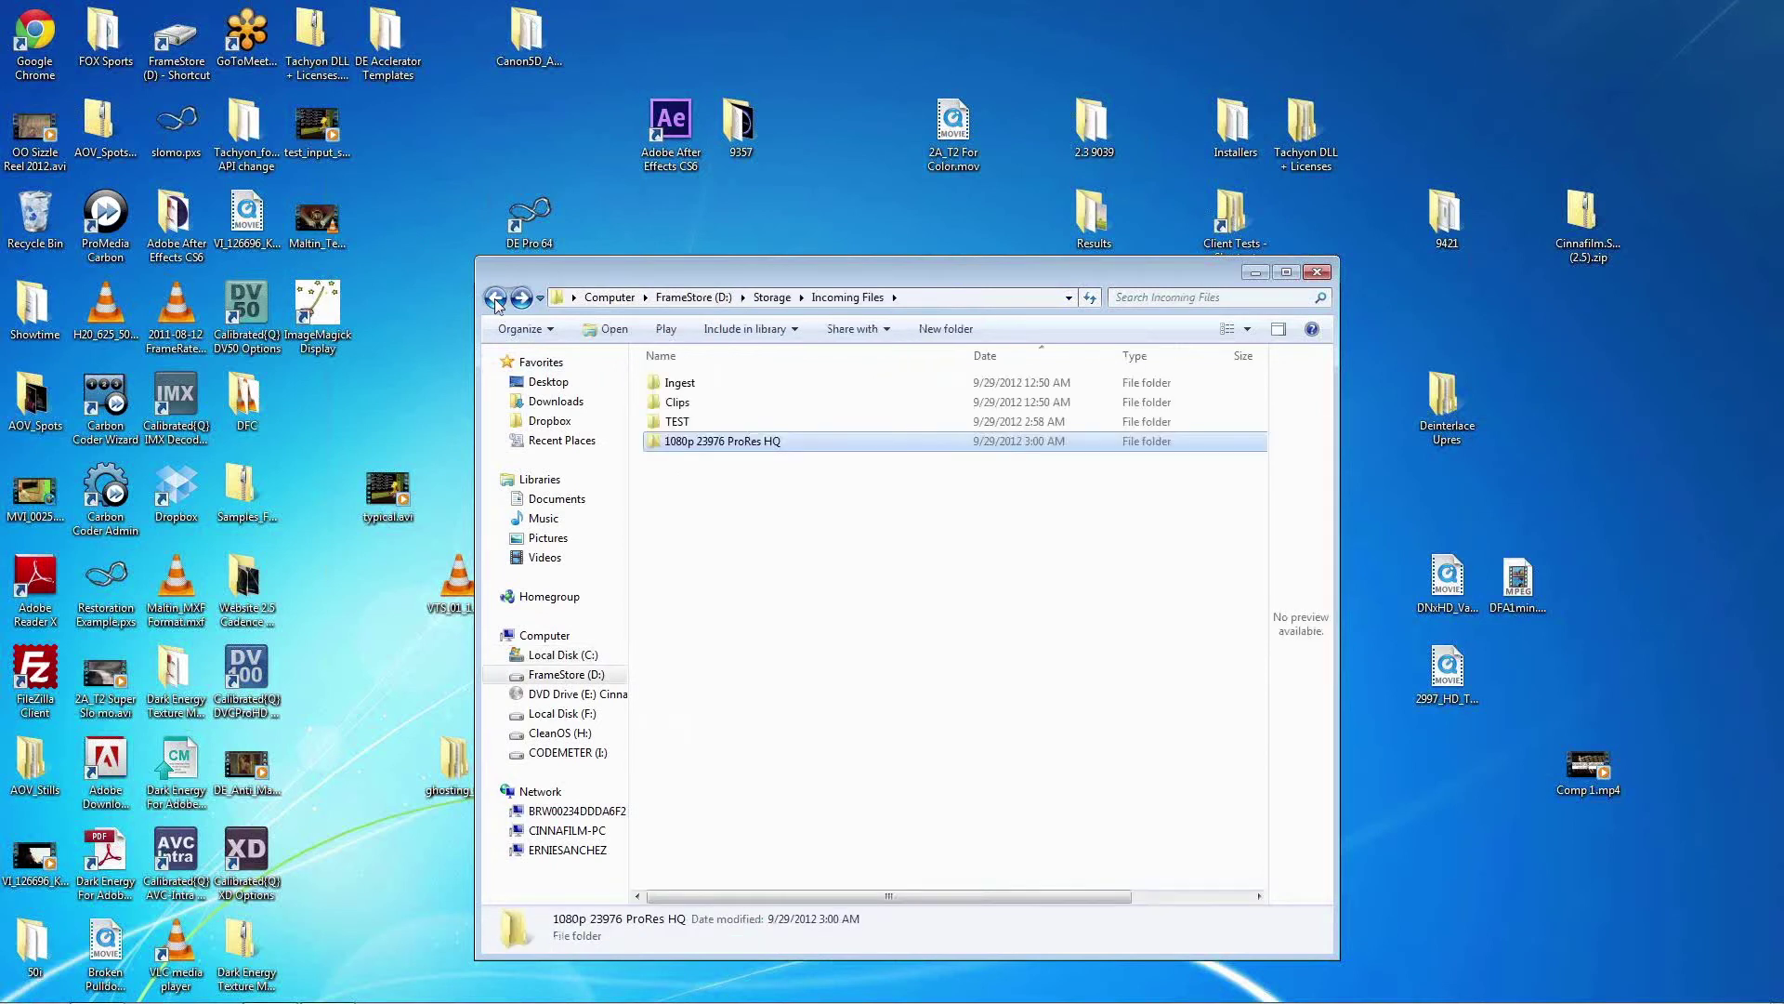
pyautogui.click(557, 676)
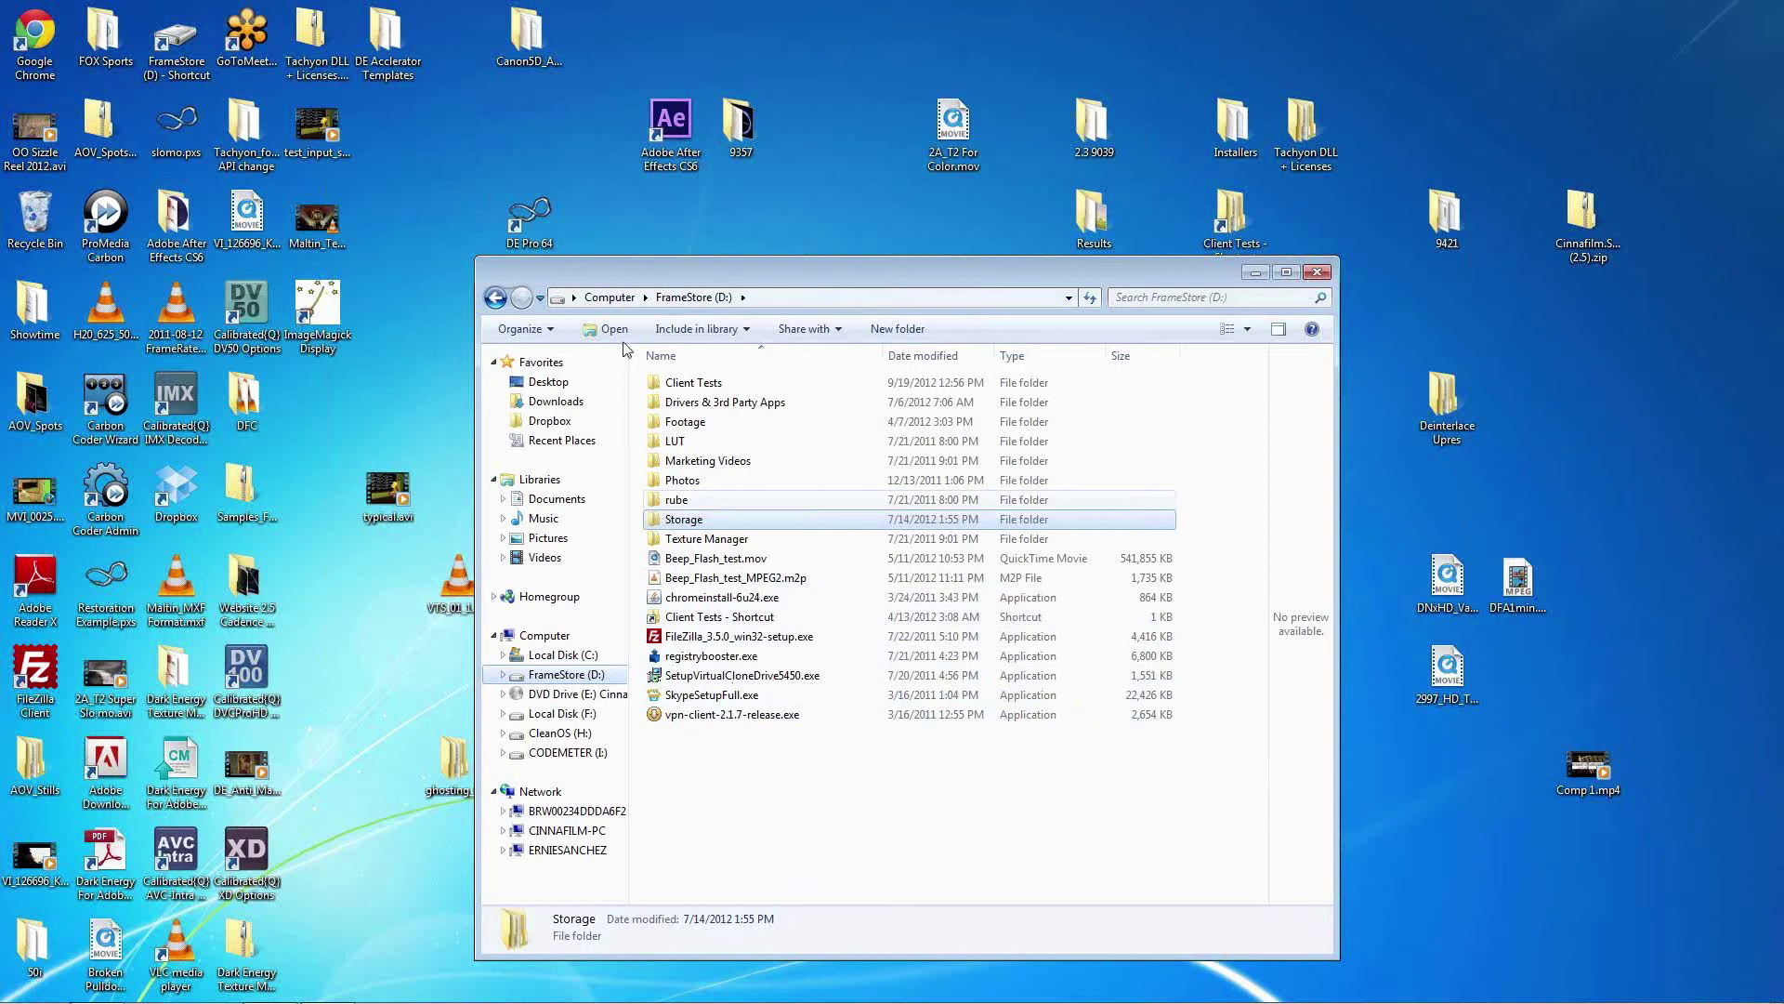
pyautogui.click(521, 298)
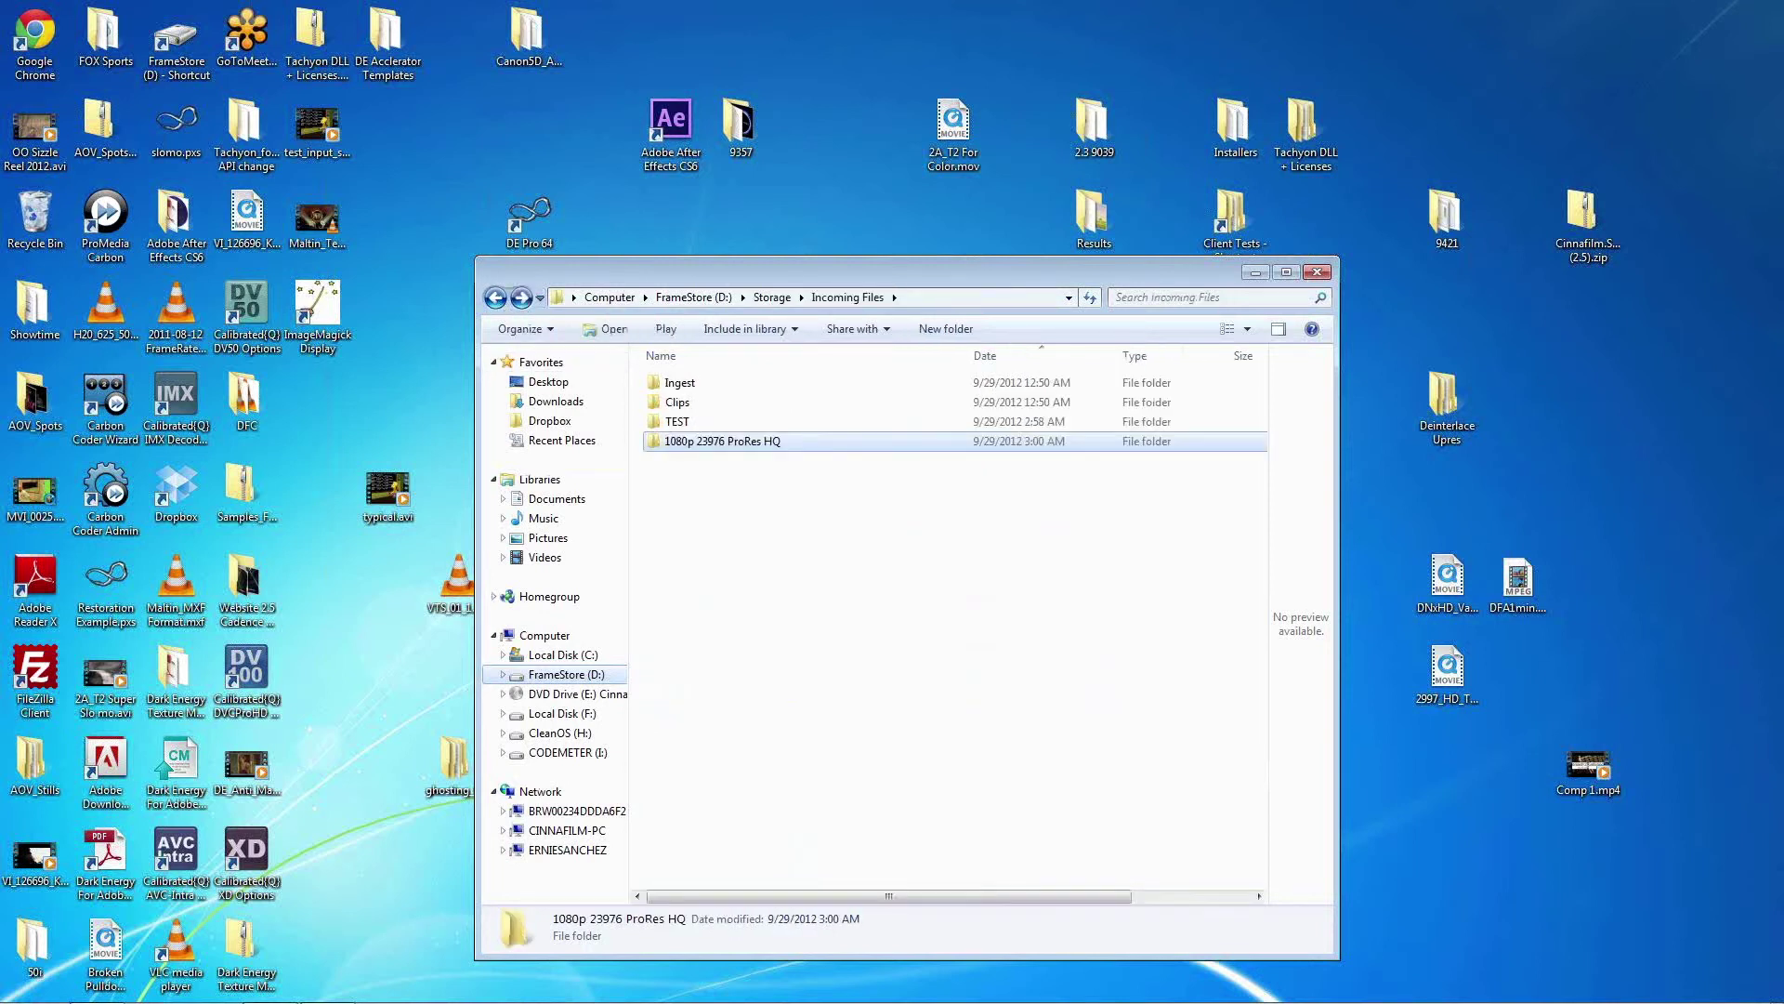
# - Switch to Tachyon and leave the Ingest watch folder list for the Workflow overview
pyautogui.click(279, 989)
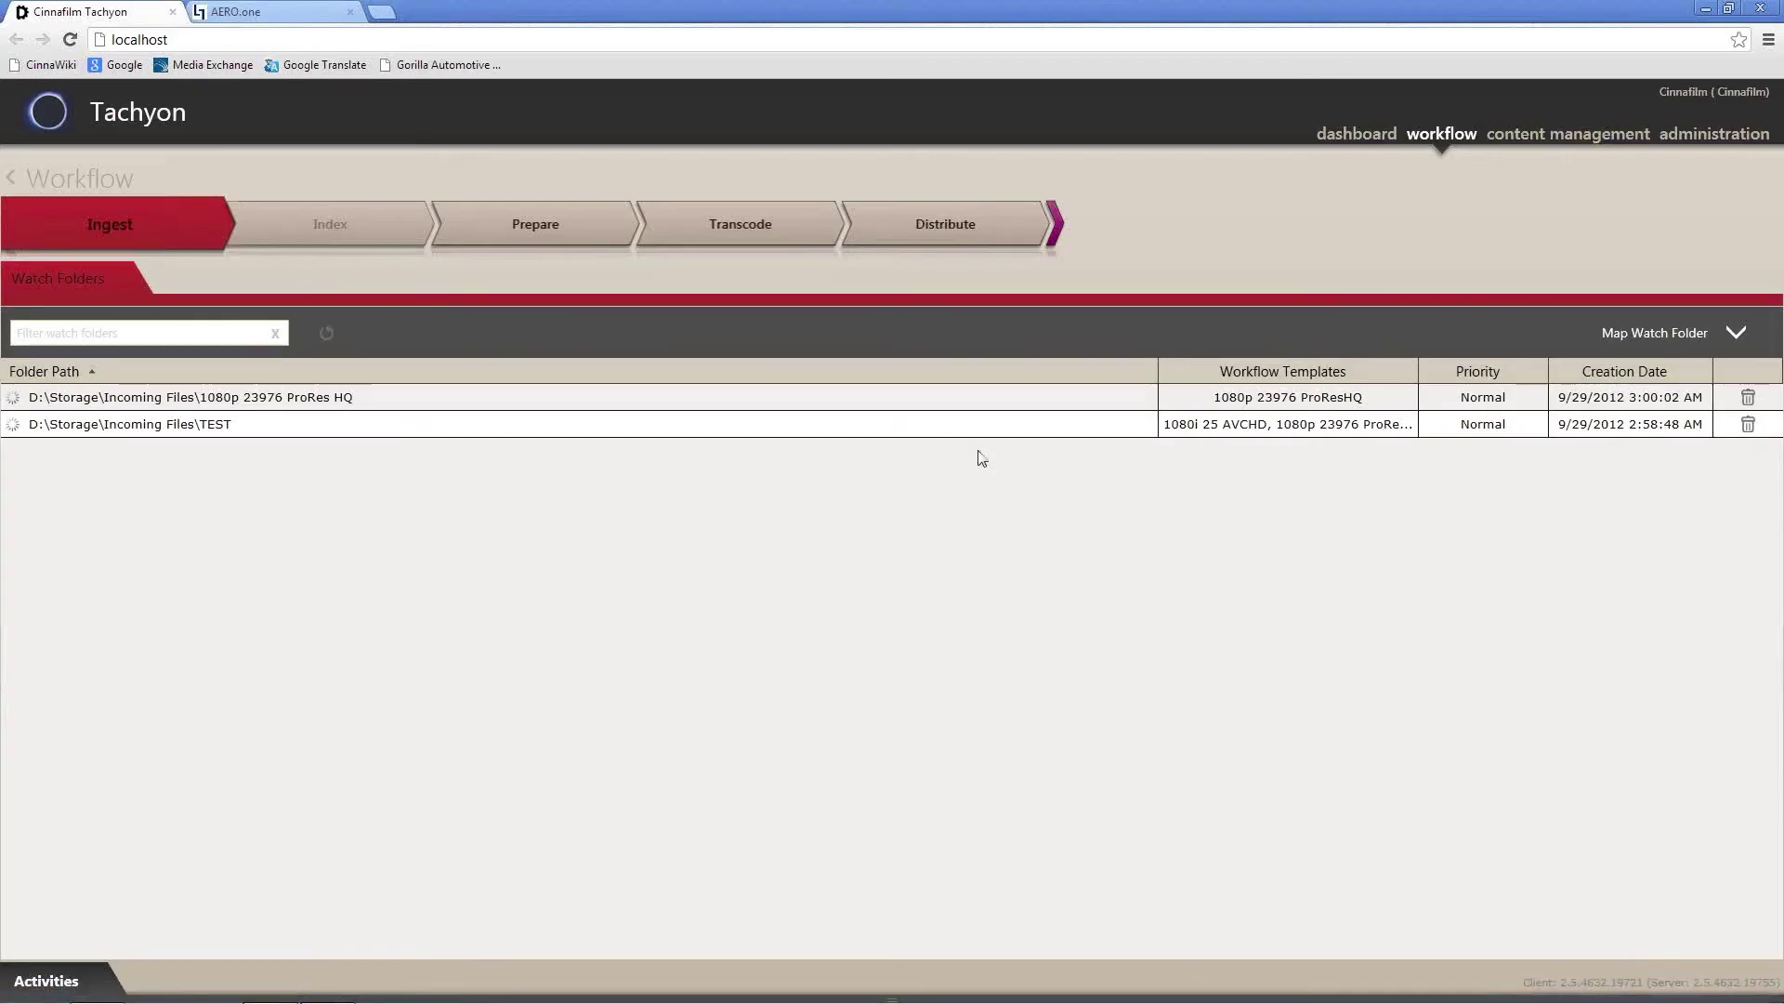
pyautogui.click(52, 176)
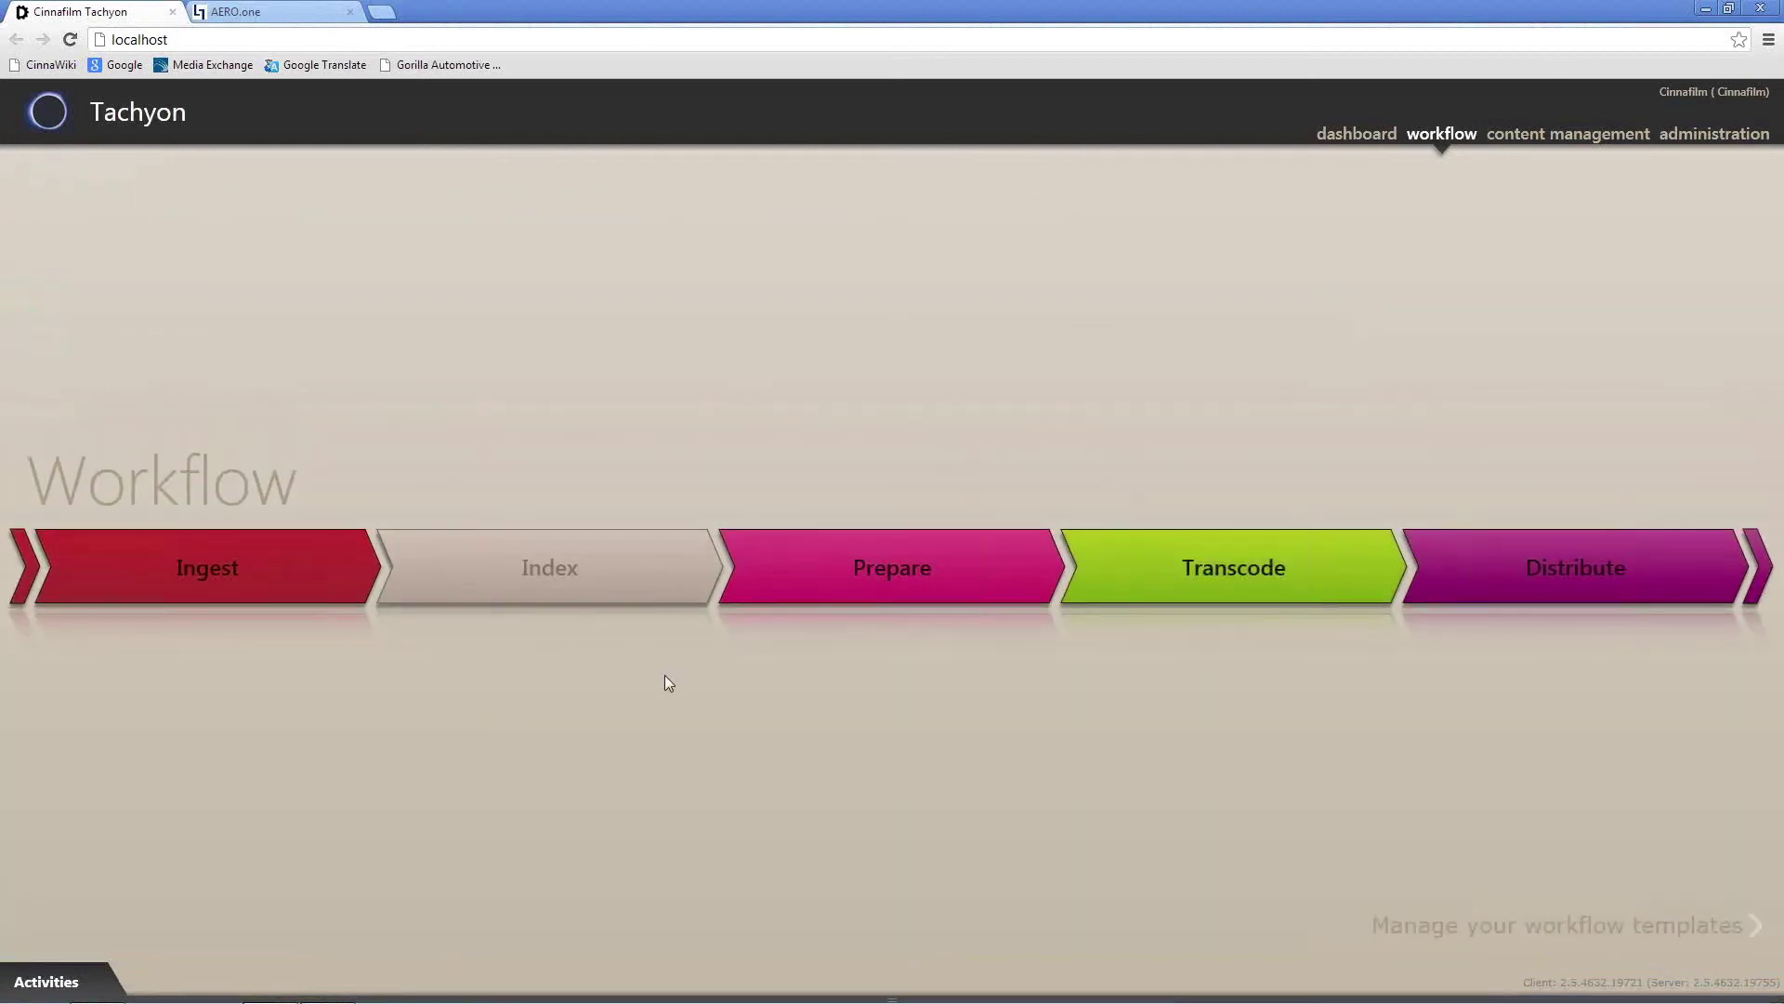